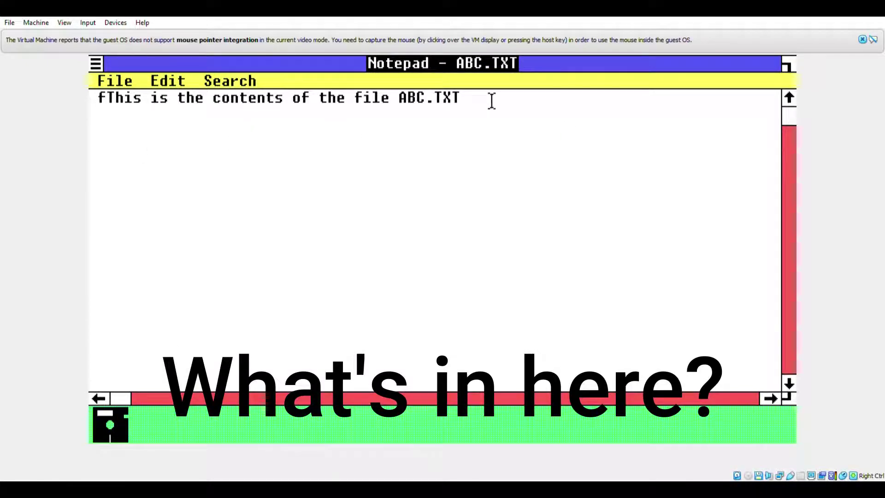
# Delete the entire line of text in ABC.TXT, leaving the document empty.
pyautogui.press('BackSpace')
pyautogui.press('BackSpace')
pyautogui.press('BackSpace')
pyautogui.press('BackSpace')
pyautogui.press('BackSpace')
pyautogui.press('BackSpace')
pyautogui.press('BackSpace')
pyautogui.press('BackSpace')
pyautogui.press('BackSpace')
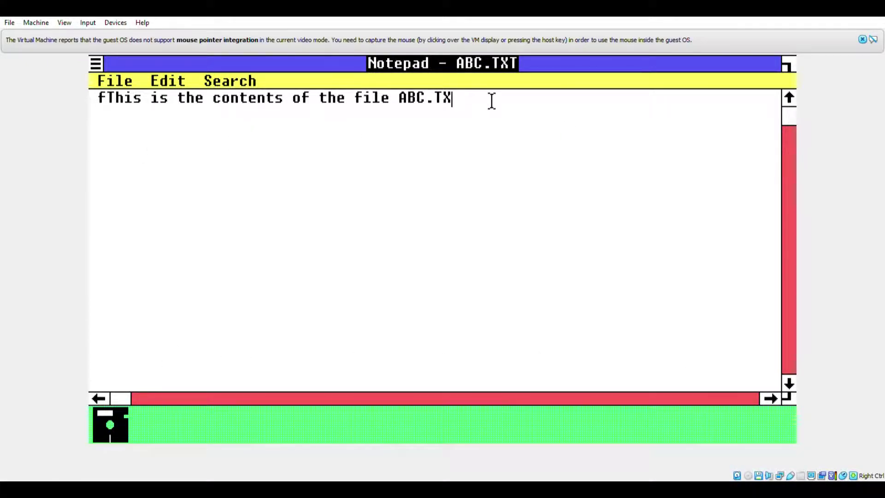
pyautogui.press('BackSpace')
pyautogui.press('BackSpace')
pyautogui.press('BackSpace')
pyautogui.press('BackSpace')
pyautogui.press('BackSpace')
pyautogui.press('BackSpace')
pyautogui.press('BackSpace')
pyautogui.press('BackSpace')
pyautogui.press('BackSpace')
pyautogui.press('BackSpace')
pyautogui.press('BackSpace')
pyautogui.press('BackSpace')
pyautogui.press('BackSpace')
pyautogui.press('BackSpace')
pyautogui.press('BackSpace')
pyautogui.press('BackSpace')
pyautogui.press('BackSpace')
pyautogui.press('BackSpace')
pyautogui.press('BackSpace')
pyautogui.press('BackSpace')
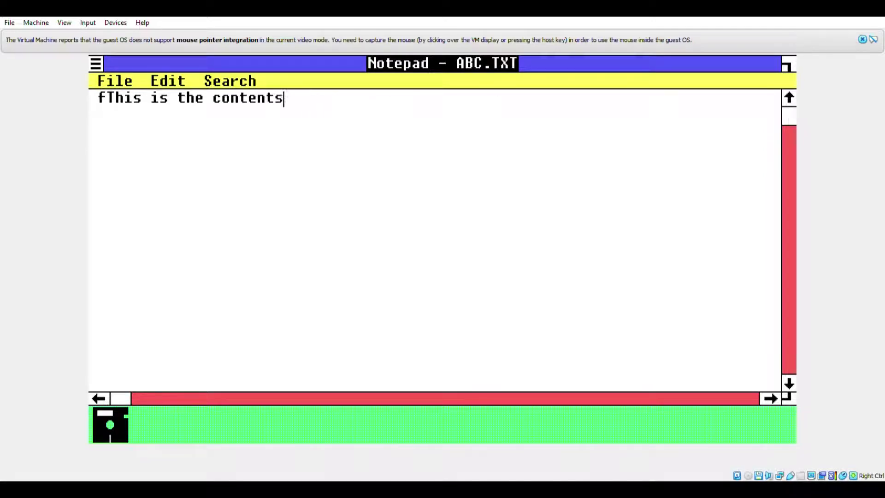
pyautogui.press('BackSpace')
pyautogui.press('BackSpace')
pyautogui.press('BackSpace')
pyautogui.press('BackSpace')
pyautogui.press('BackSpace')
pyautogui.press('BackSpace')
pyautogui.press('BackSpace')
pyautogui.press('BackSpace')
pyautogui.press('BackSpace')
pyautogui.press('BackSpace')
pyautogui.press('BackSpace')
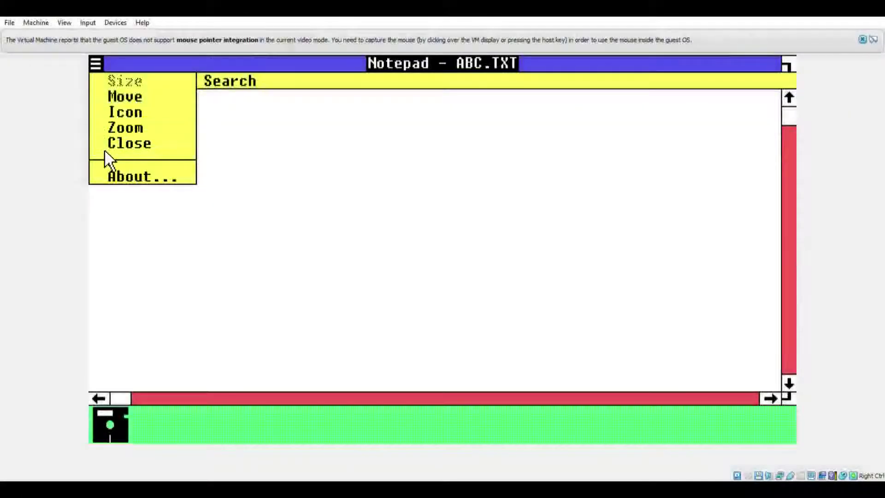
# View Notepad's version and copyright information and dismiss it.
pyautogui.click(115, 173)
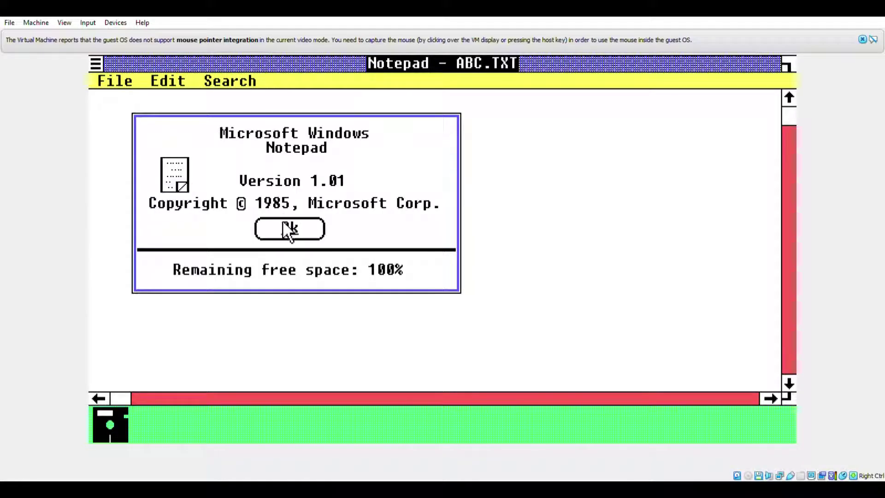
pyautogui.click(613, 440)
pyautogui.click(95, 64)
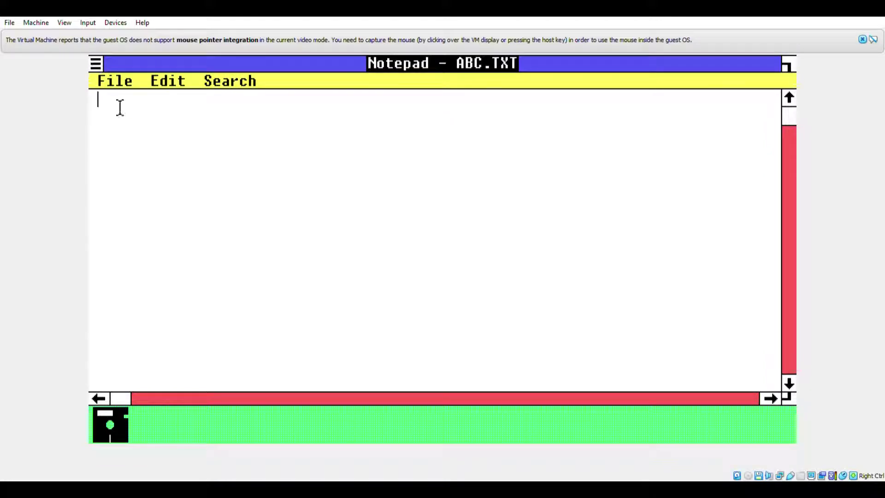
# Restore the MS-DOS Executive window and close Notepad, saving the changes to ABC.TXT.
pyautogui.click(108, 427)
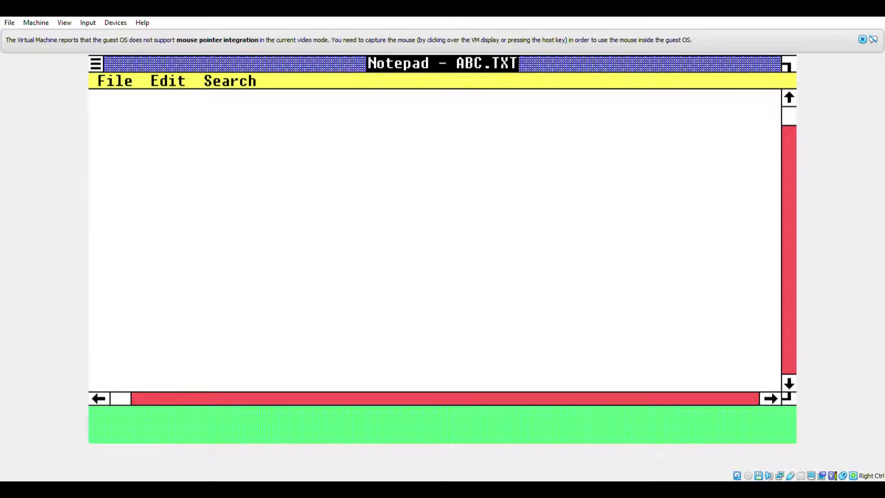
pyautogui.doubleClick(108, 427)
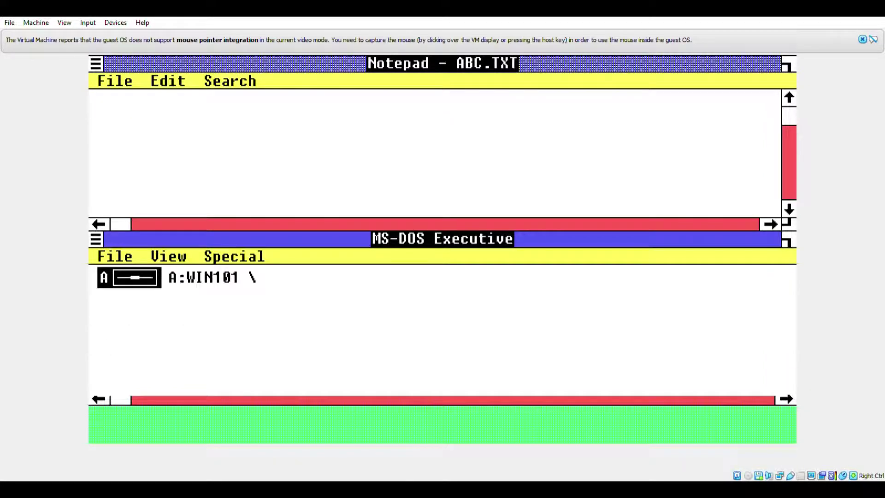
pyautogui.click(98, 64)
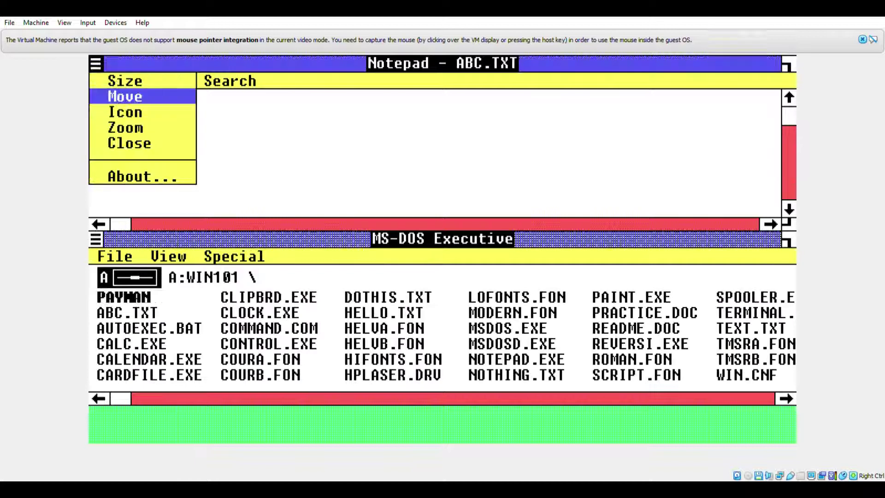
pyautogui.click(120, 144)
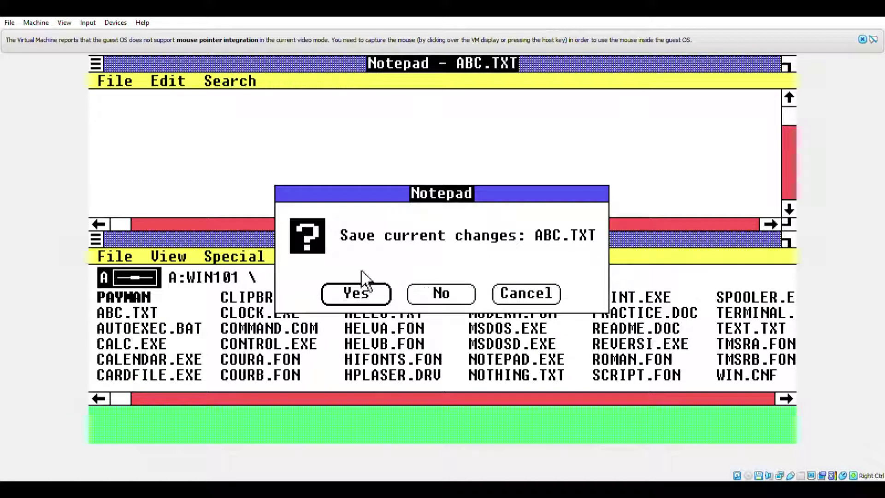
pyautogui.click(361, 293)
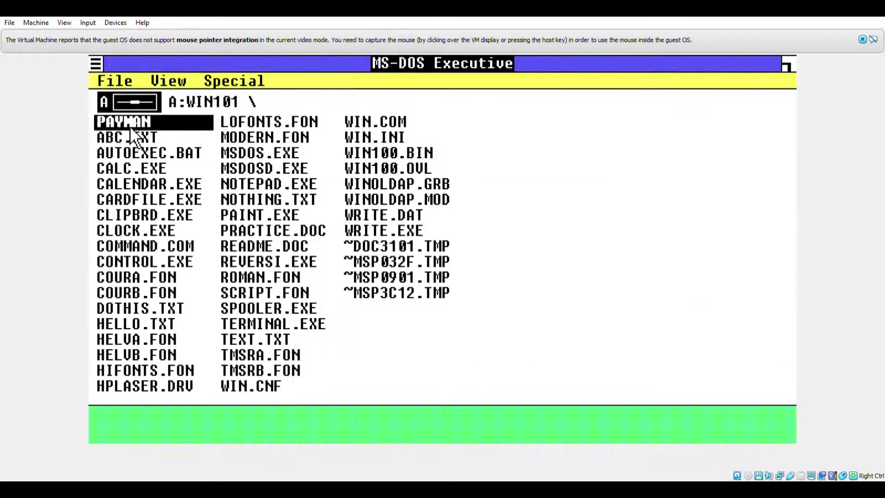
# Reopen ABC.TXT from the file list to check its contents and close it again.
pyautogui.doubleClick(138, 137)
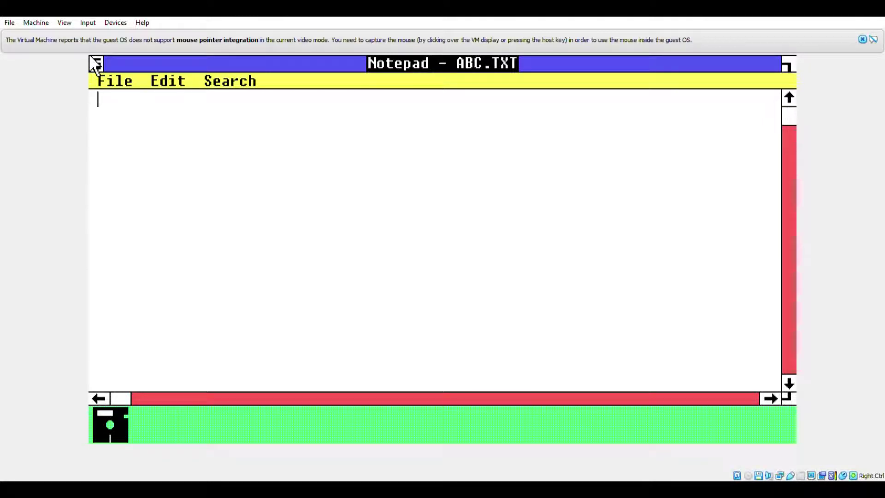
pyautogui.click(93, 61)
pyautogui.click(121, 143)
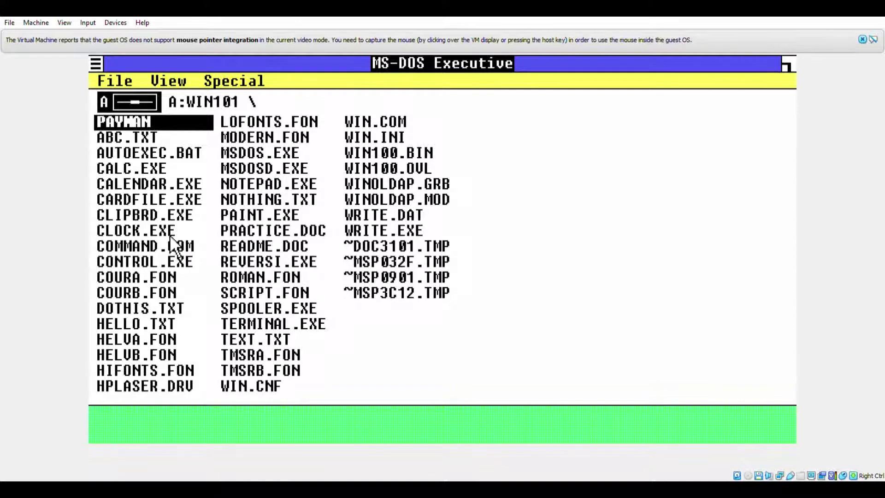
# Run AUTOEXEC.BAT and start the Calculator program from the file list.
pyautogui.doubleClick(153, 153)
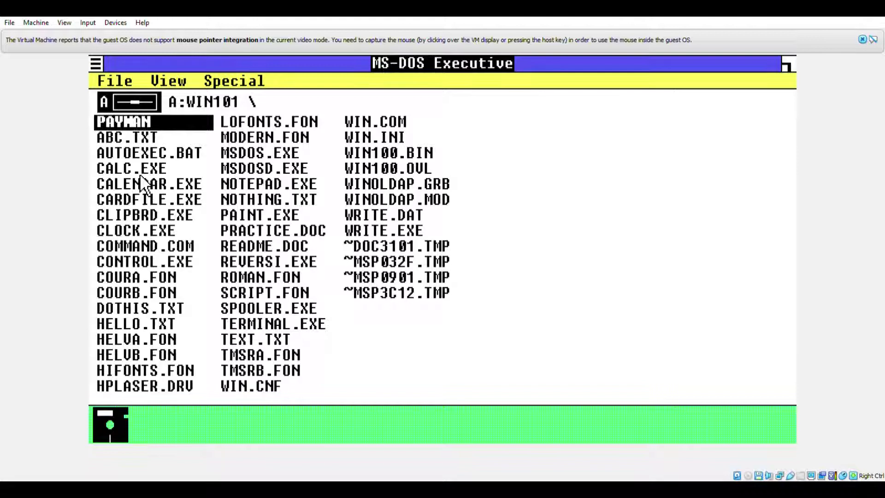
pyautogui.doubleClick(140, 168)
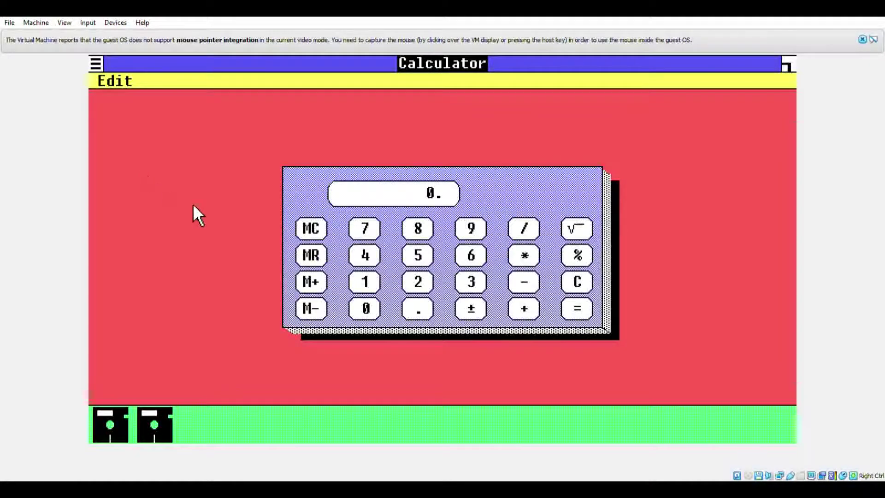
# Multiply 96 by 9 in the Calculator.
pyautogui.click(470, 228)
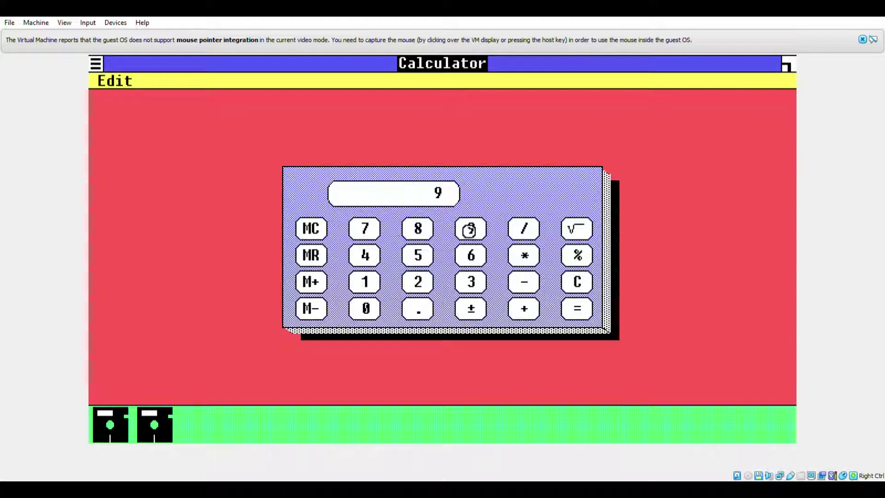
pyautogui.click(470, 256)
pyautogui.click(522, 255)
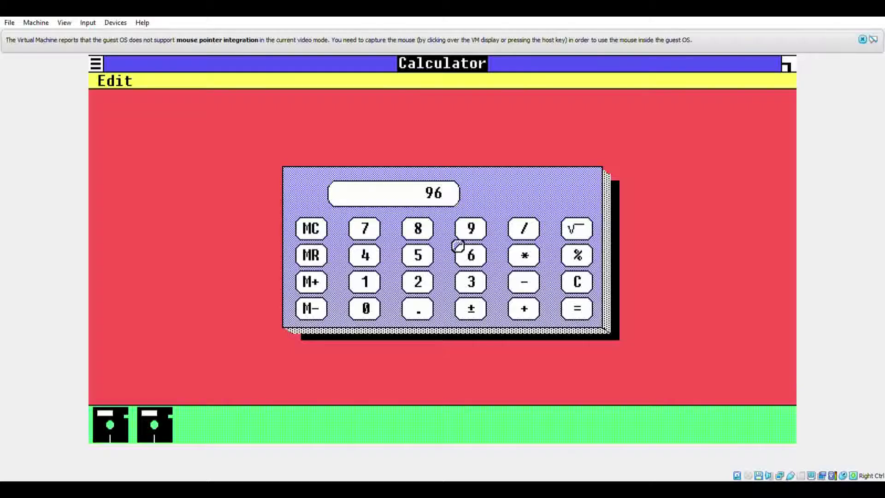
pyautogui.click(464, 228)
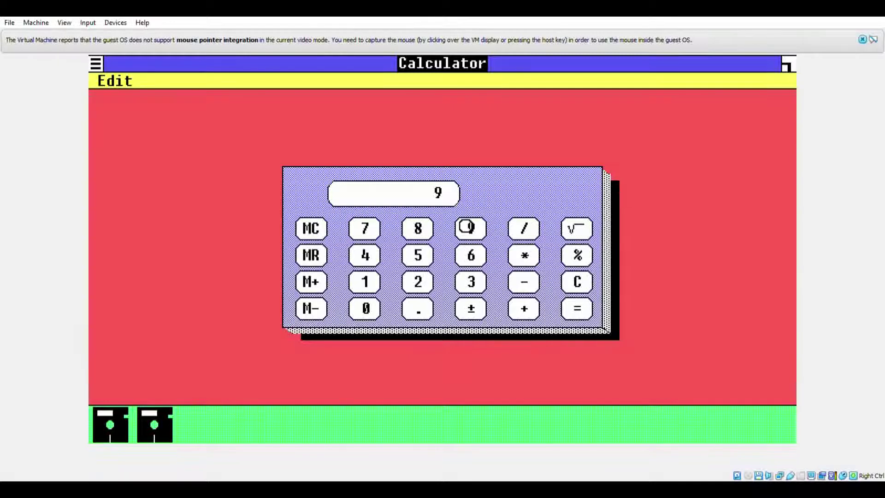
pyautogui.click(583, 309)
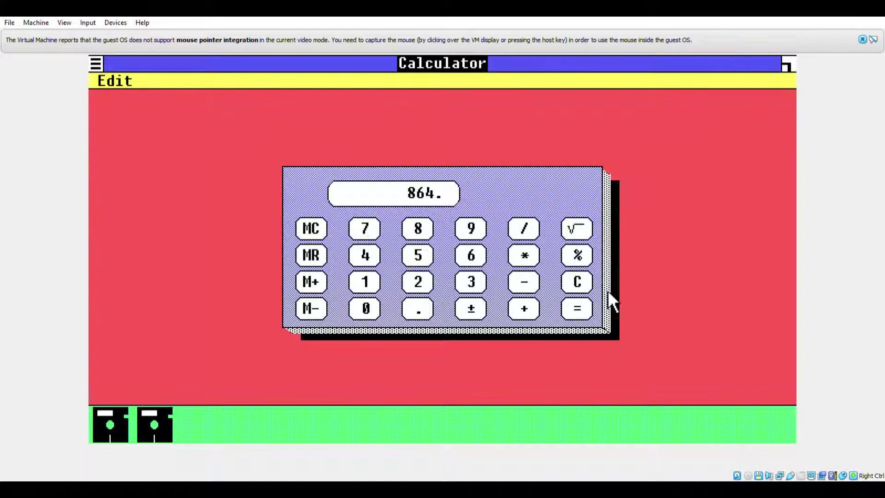
# Clear the Calculator and multiply 2020 by 1985.
pyautogui.click(579, 282)
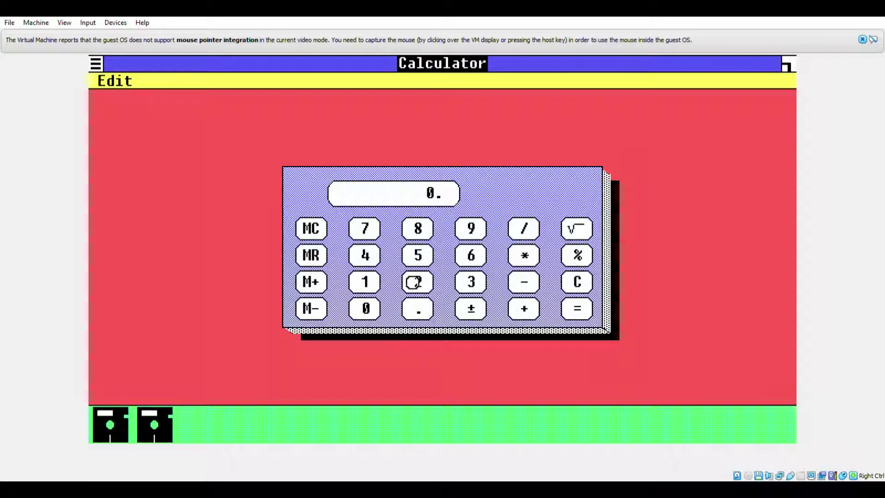
pyautogui.click(417, 283)
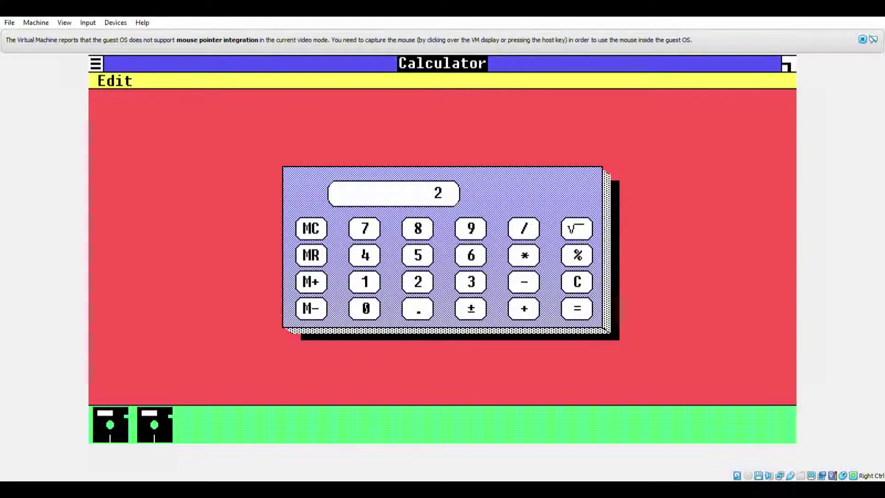
pyautogui.click(368, 312)
pyautogui.click(417, 281)
pyautogui.click(364, 308)
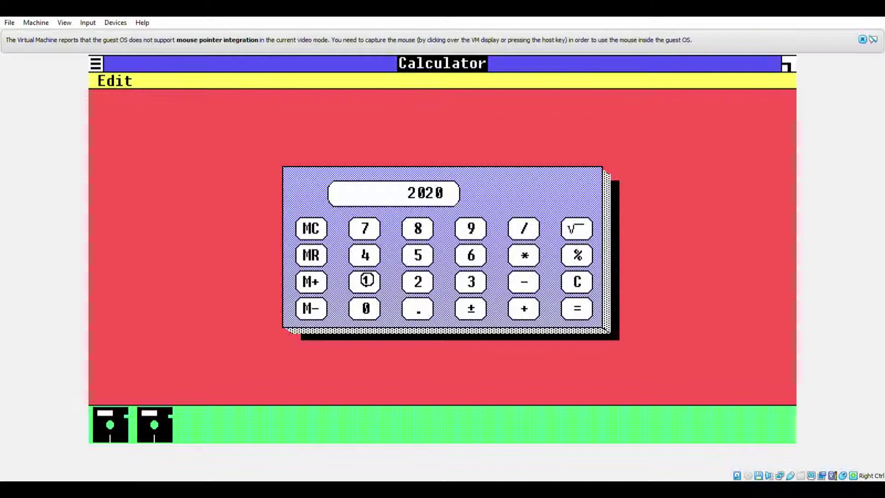
pyautogui.click(365, 281)
pyautogui.click(472, 227)
pyautogui.click(417, 229)
pyautogui.click(417, 253)
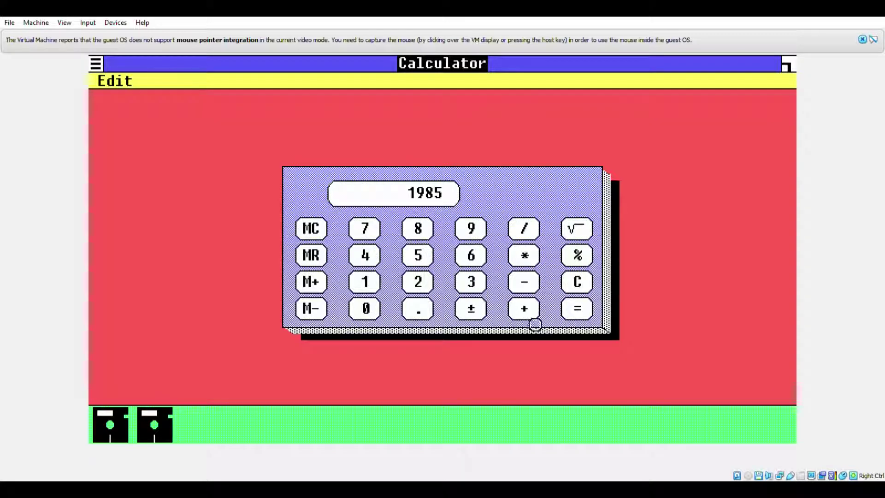
pyautogui.click(579, 305)
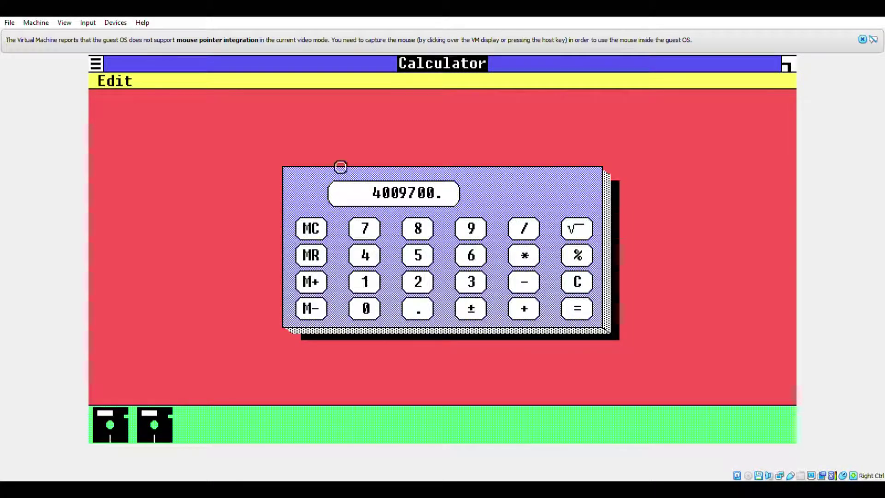
# Close the Calculator and restore the MS-DOS Executive window, selecting MSDOSD.EXE in the file list.
pyautogui.moveTo(92, 60); pyautogui.dragTo(94, 133)
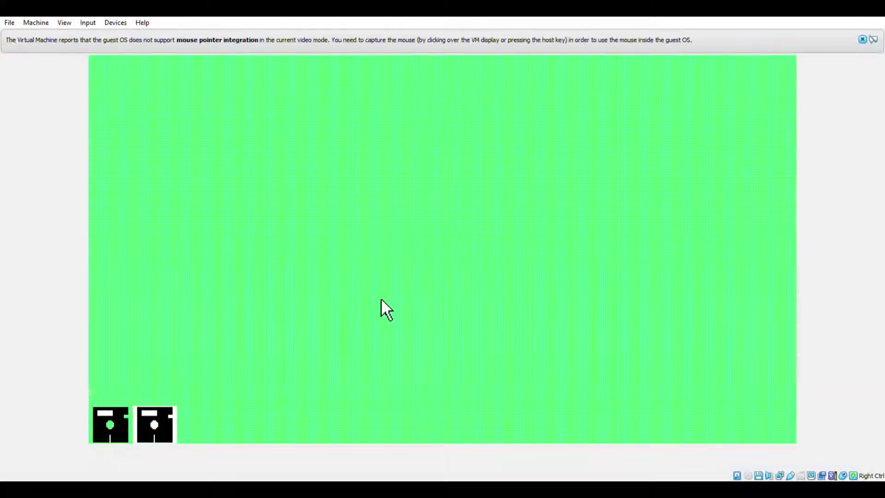
pyautogui.doubleClick(110, 424)
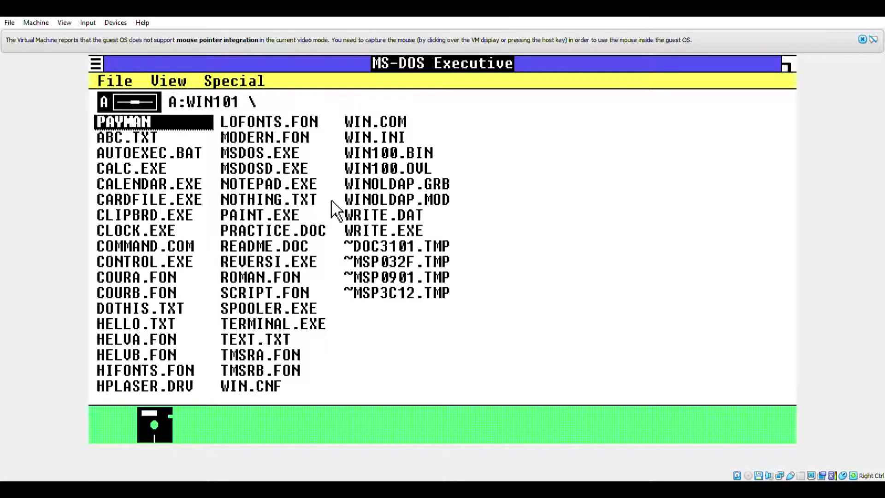
pyautogui.click(281, 168)
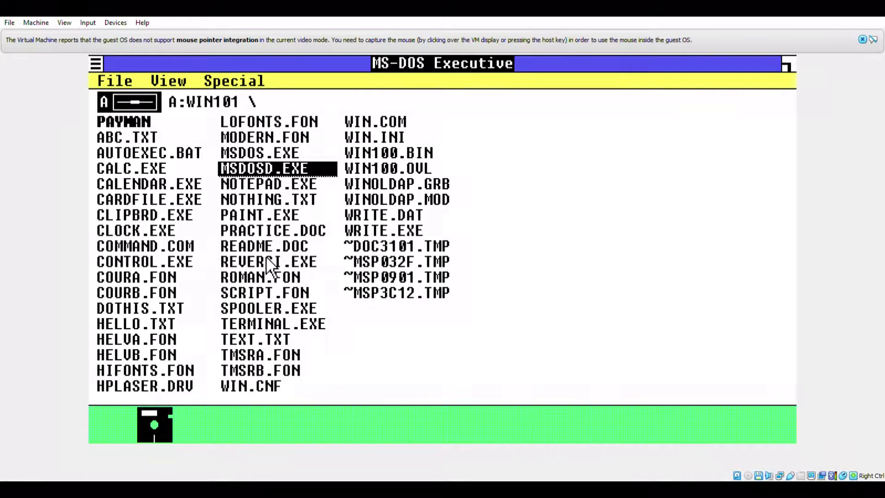
# Open a blank Notepad document and enter "Subscribe to my channel! I'm saying from 1985 the same thing.... LOL".
pyautogui.doubleClick(267, 183)
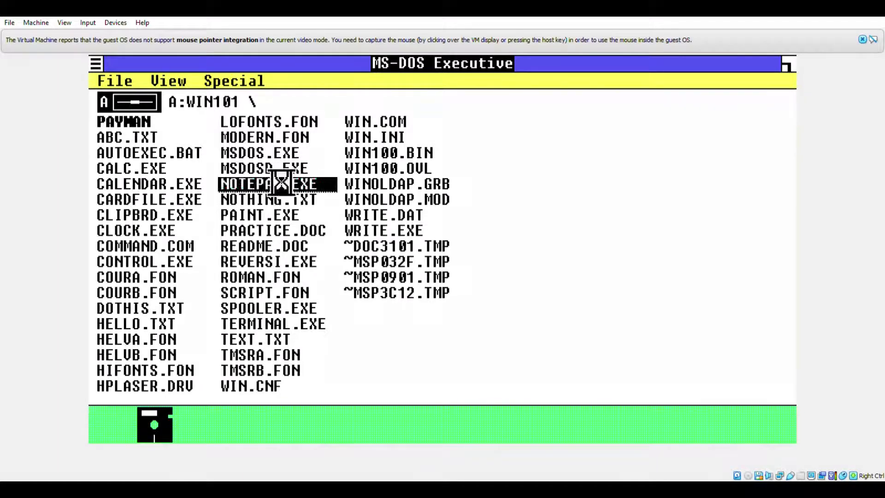
pyautogui.write('S')
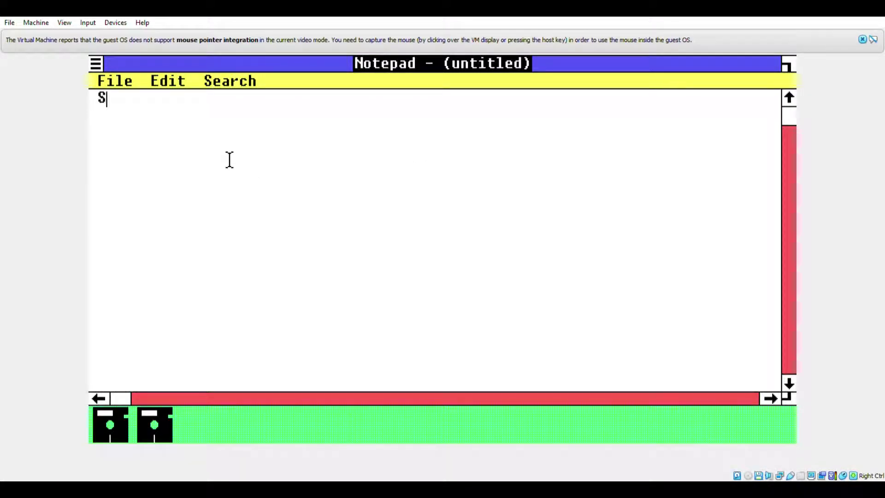
pyautogui.write('ubscribe to my ')
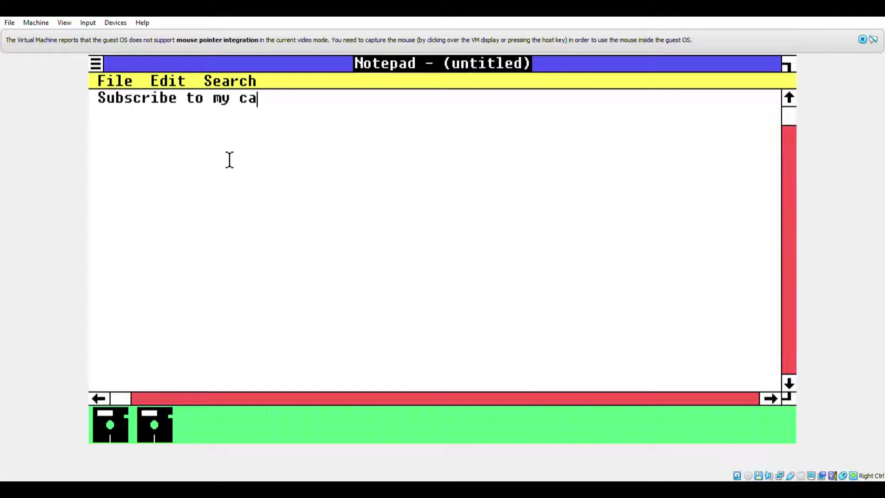
pyautogui.write('channel!')
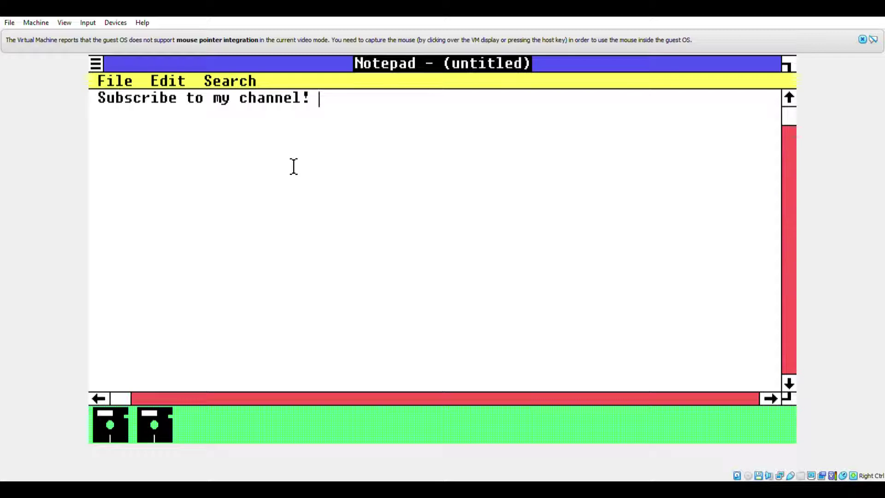
pyautogui.write("I'm saying from 1985 the sa")
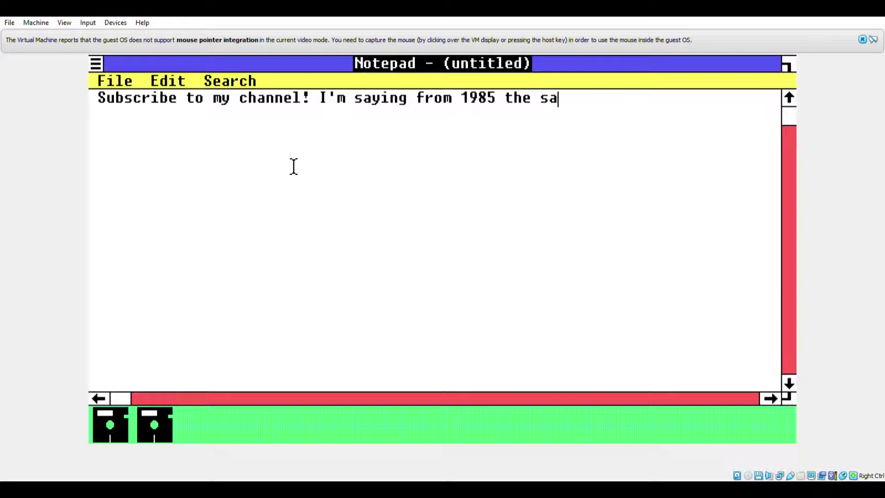
pyautogui.write('me thing.... LOL')
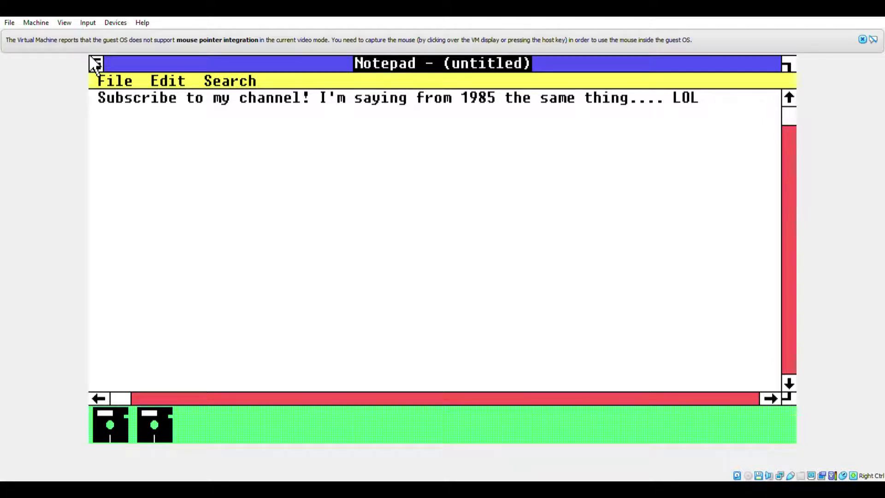
# Add a second line to the note reading "Original by:" followed by the channel's name.
pyautogui.press('Return')
pyautogui.write('Original ')
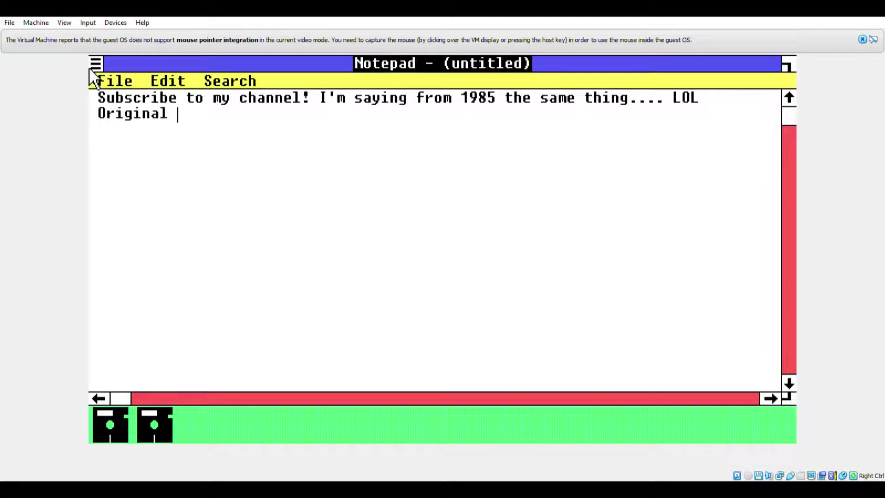
pyautogui.write('by: Exploring Tech With Haris')
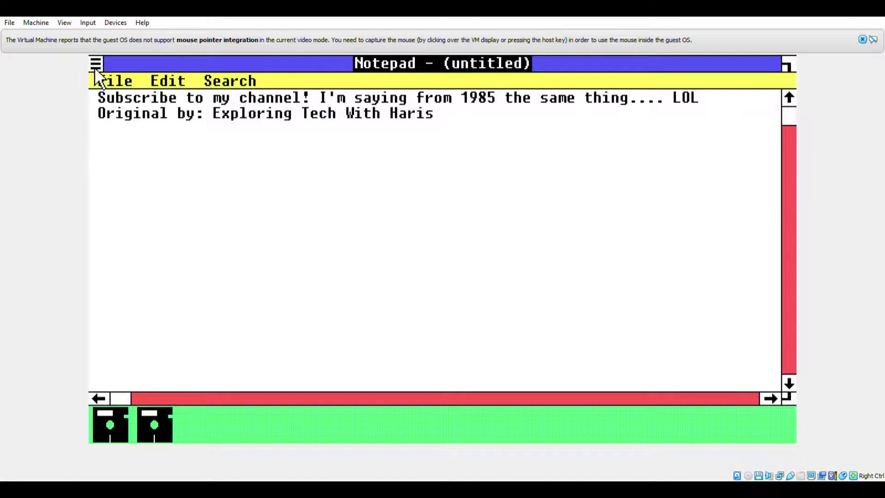
# Save the note as ETWH and close Notepad.
pyautogui.click(99, 81)
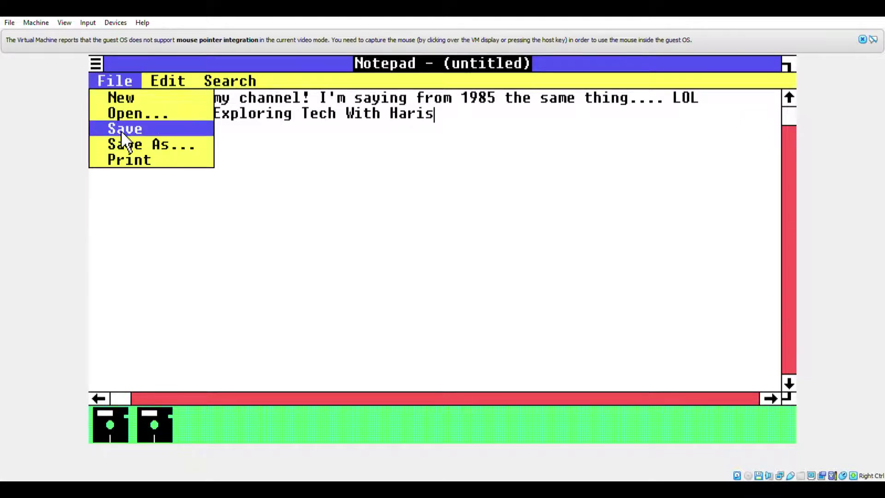
pyautogui.click(125, 144)
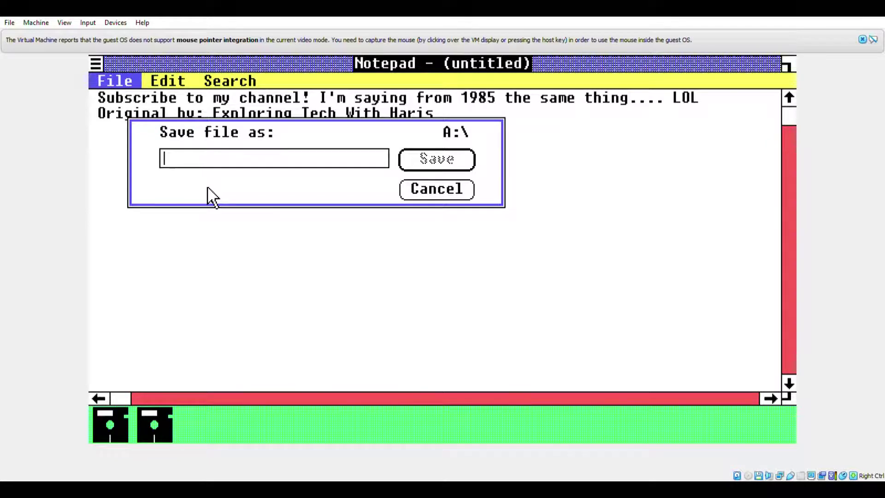
pyautogui.write('ETWH')
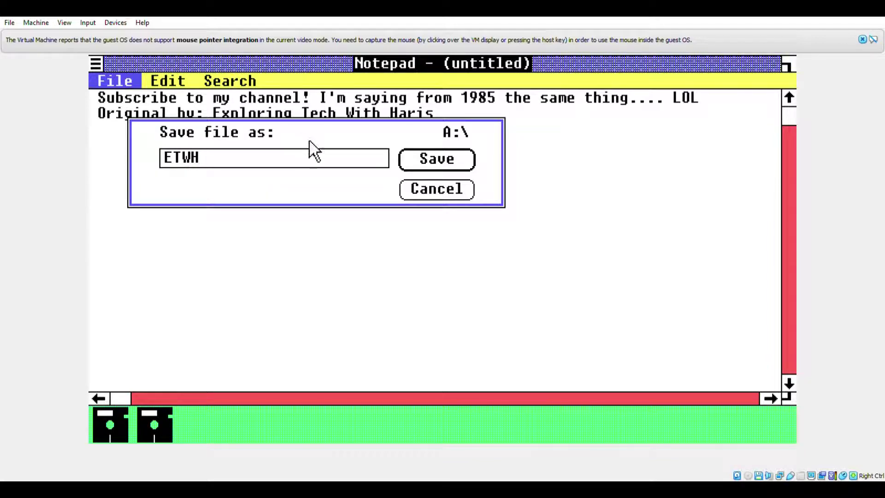
pyautogui.click(417, 166)
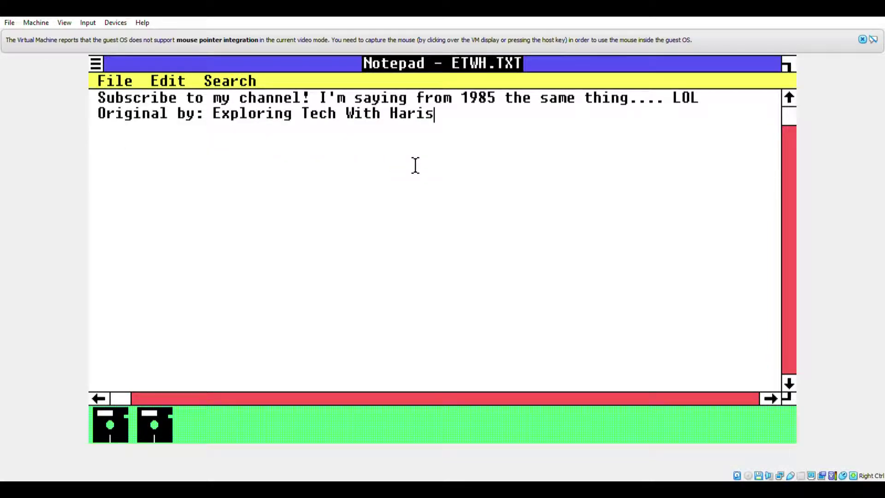
pyautogui.click(92, 59)
pyautogui.click(104, 142)
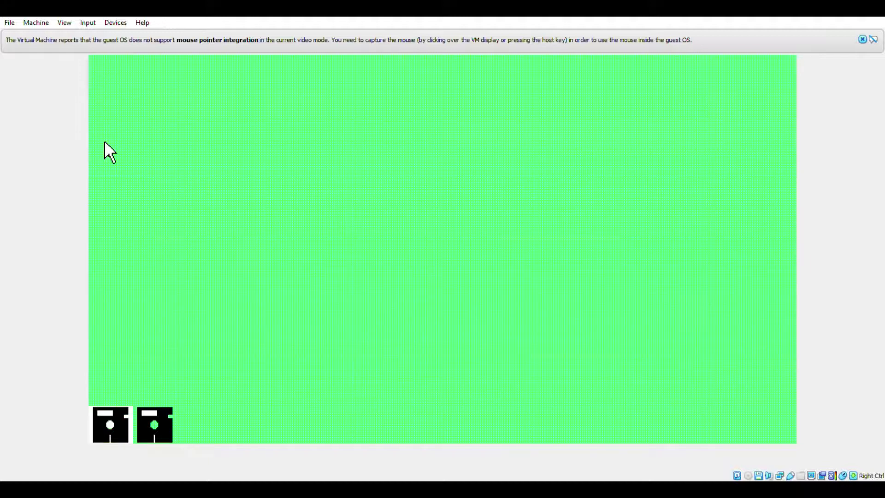
# Reopen ETWH.TXT from the MS-DOS Executive and check Notepad's About information before closing it.
pyautogui.doubleClick(111, 424)
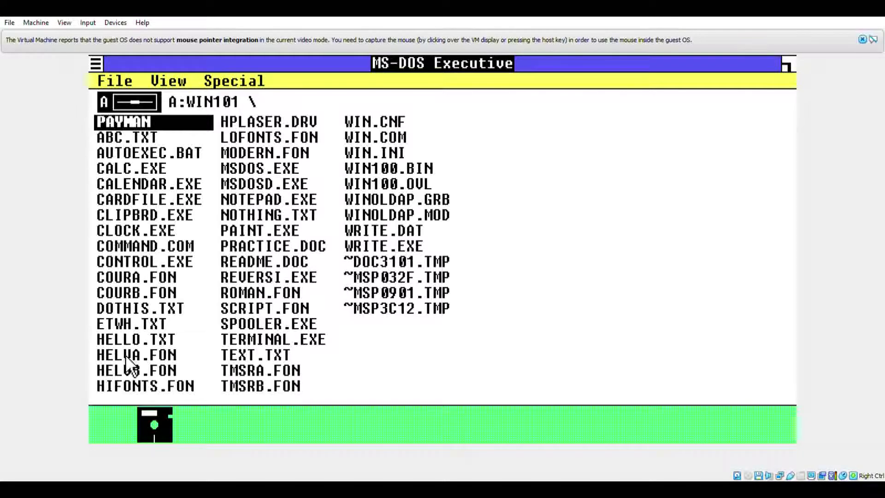
pyautogui.doubleClick(117, 318)
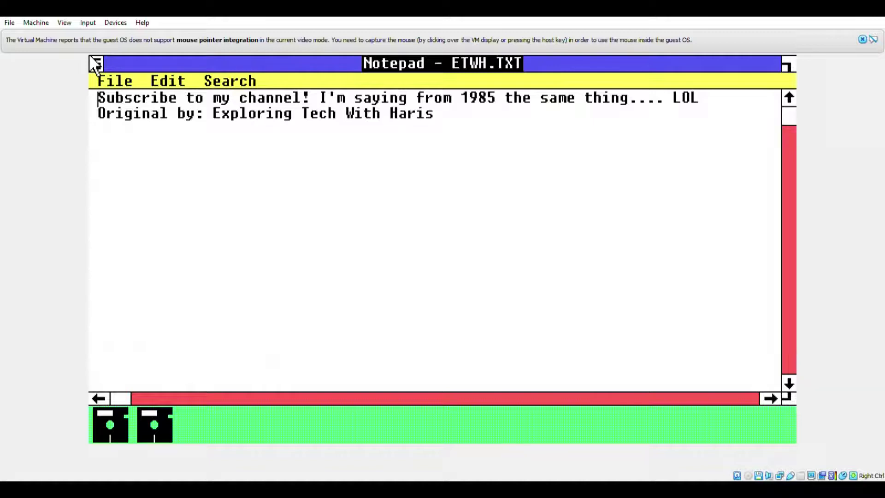
pyautogui.moveTo(90, 58); pyautogui.dragTo(120, 181)
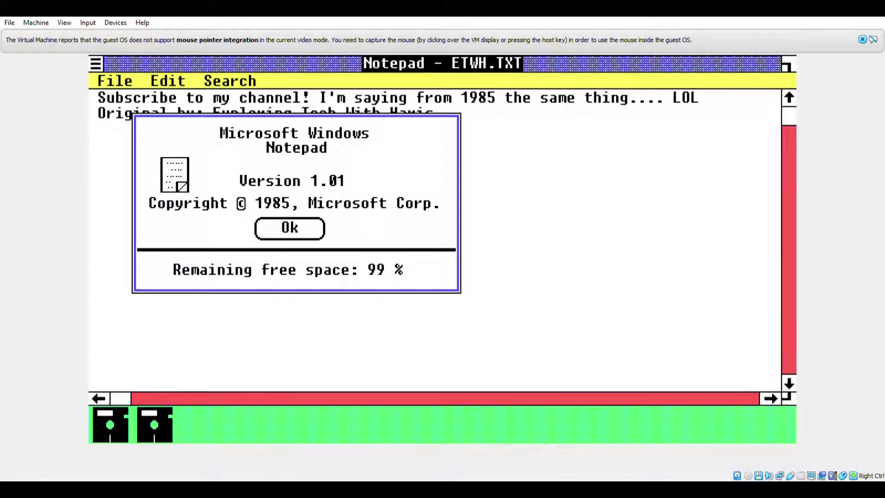
pyautogui.click(263, 225)
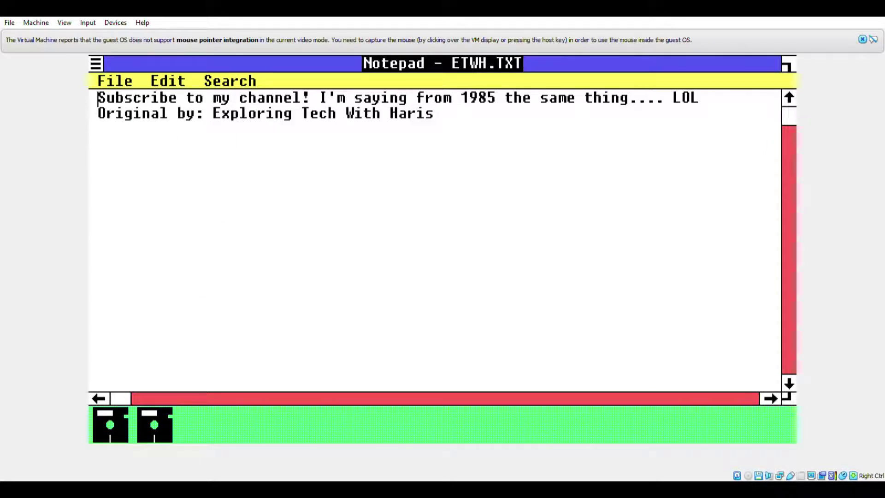
pyautogui.moveTo(95, 64); pyautogui.dragTo(96, 140)
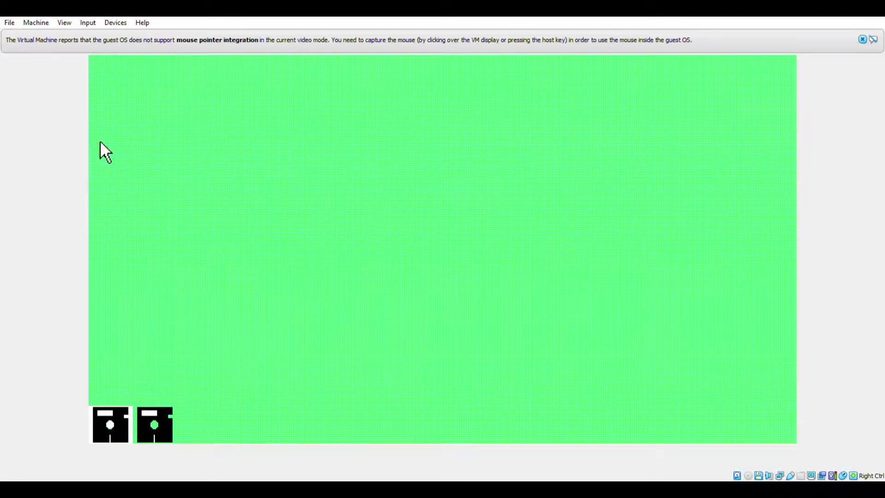
# Open PRACTICE.DOC from the MS-DOS Executive, read down through the home-sale text and close it.
pyautogui.doubleClick(111, 424)
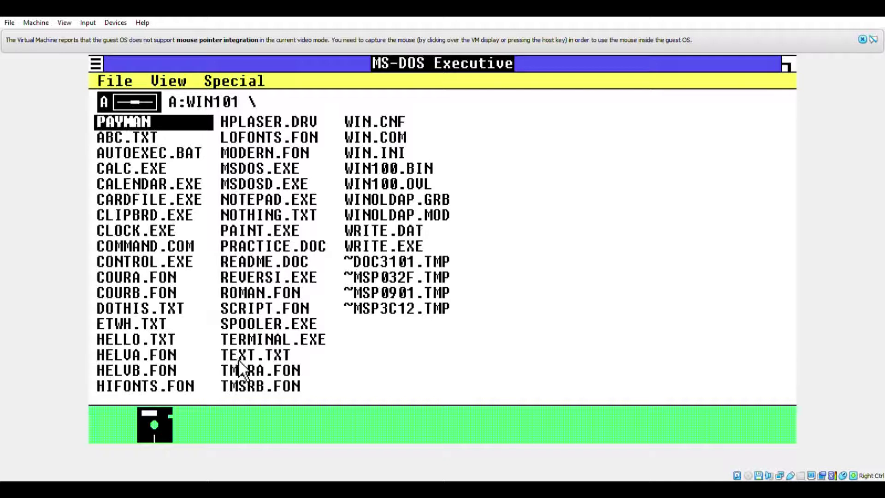
pyautogui.doubleClick(256, 248)
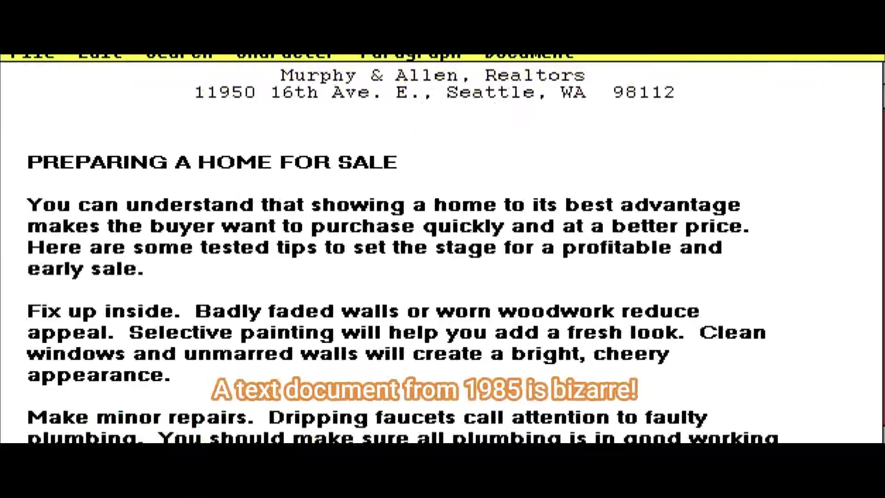
pyautogui.scroll(-5, 442, 253)
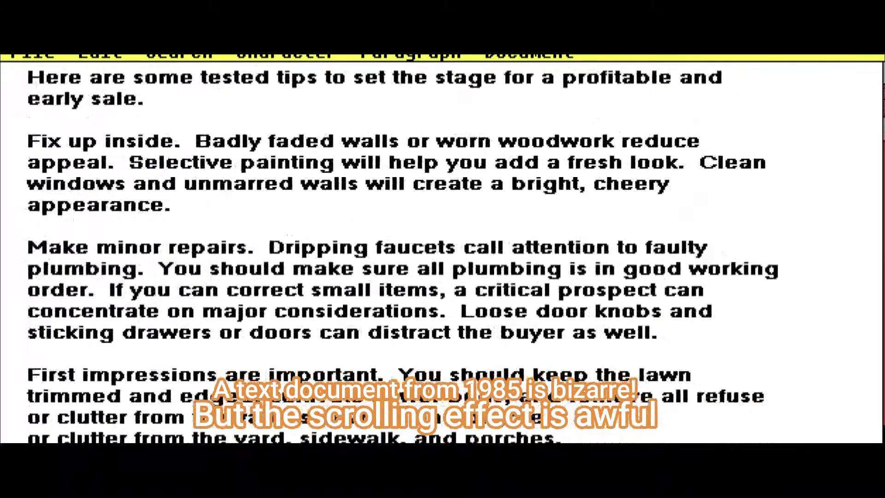
pyautogui.scroll(-4, 443, 253)
pyautogui.moveTo(12, 34); pyautogui.dragTo(38, 139)
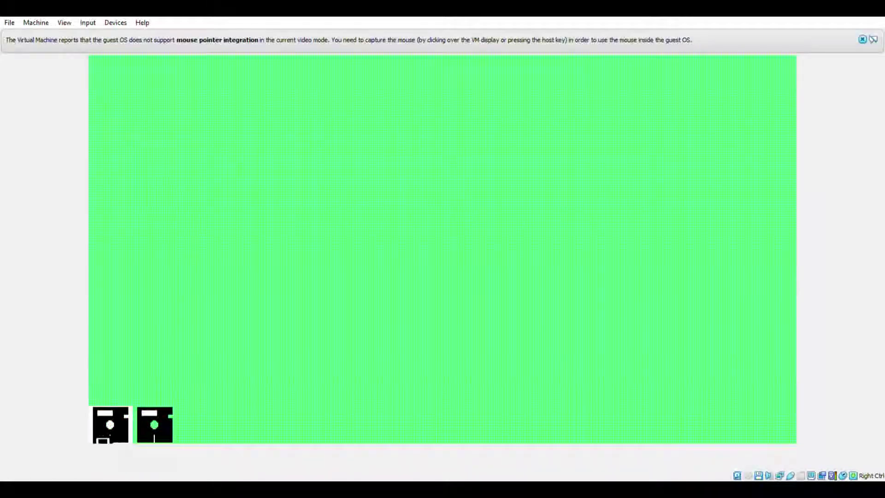
# Restore the MS-DOS Executive window and start Paint from PAINT.EXE.
pyautogui.doubleClick(111, 425)
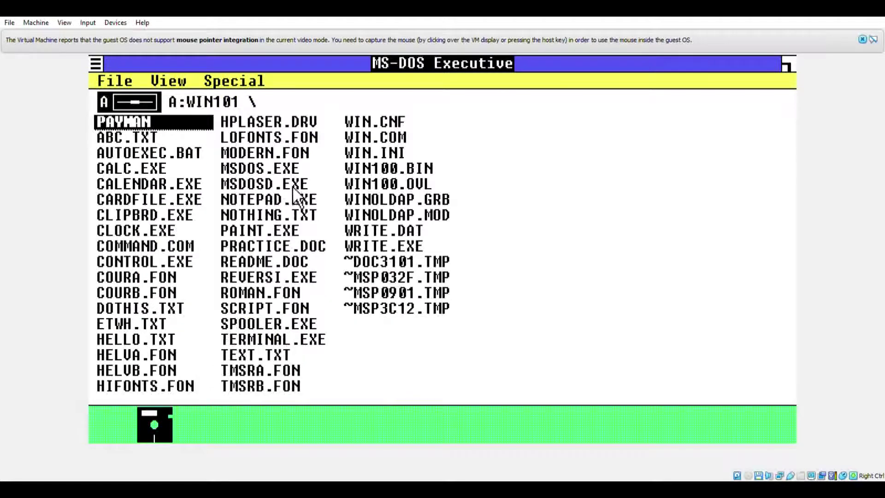
pyautogui.doubleClick(260, 230)
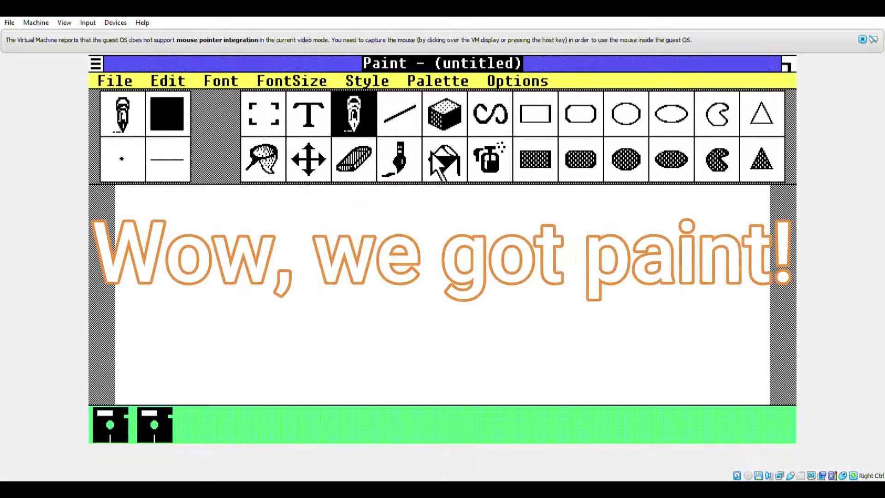
# Select the brick pattern, draw a short diagonal pencil line mid-canvas and fill the canvas with the bricks.
pyautogui.click(438, 82)
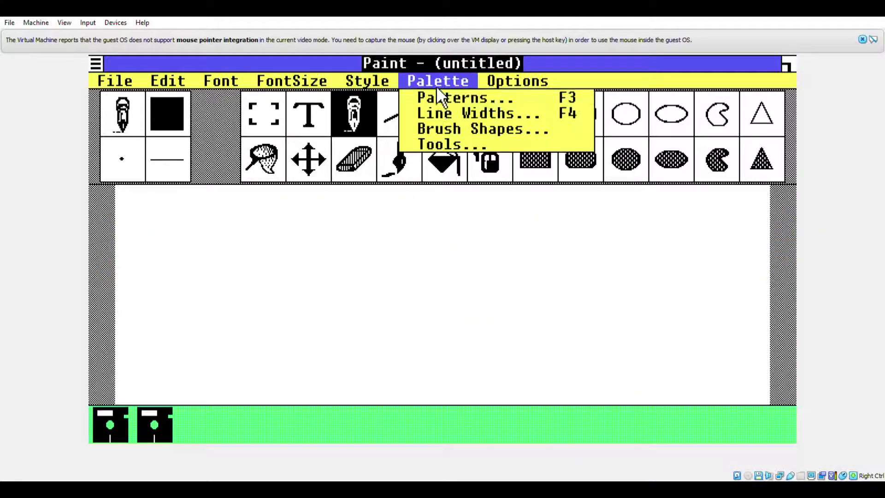
pyautogui.click(440, 97)
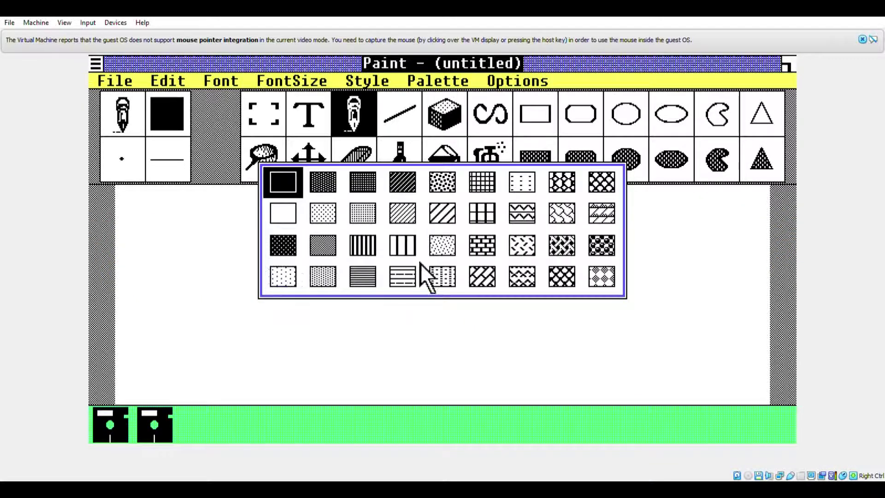
pyautogui.click(475, 247)
pyautogui.moveTo(402, 254); pyautogui.dragTo(469, 286)
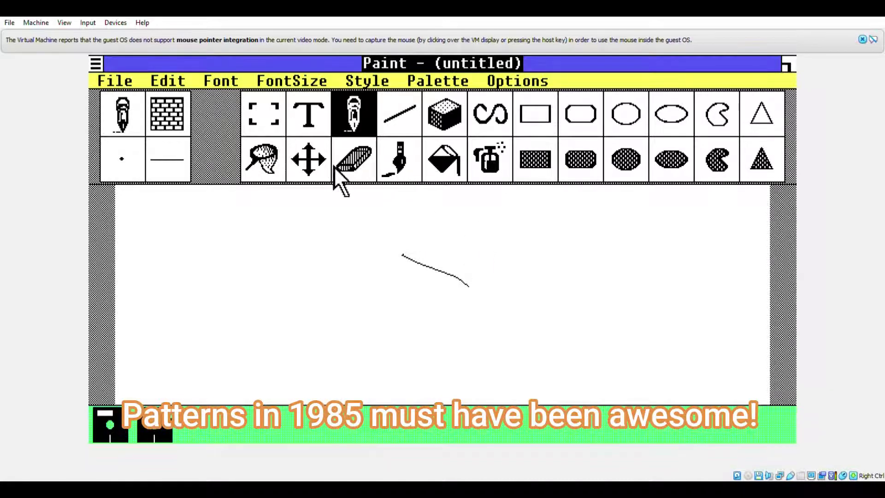
pyautogui.click(442, 163)
pyautogui.click(378, 230)
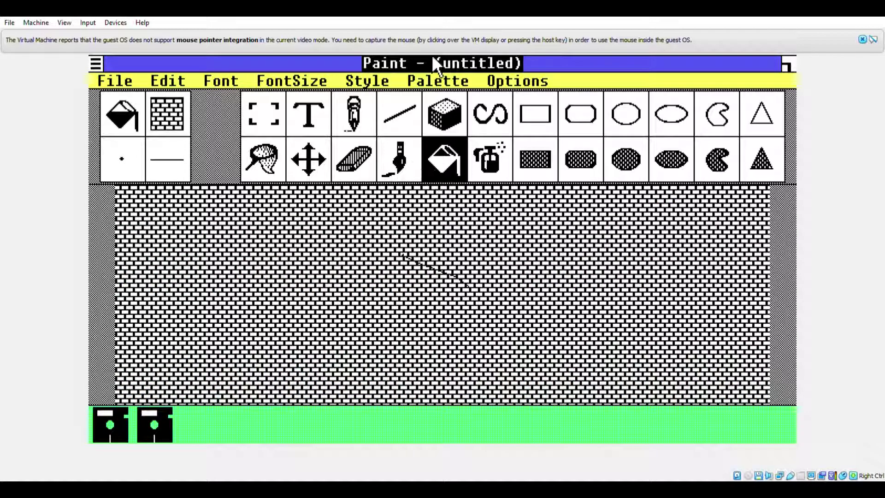
# Switch to the fish-scale pattern and fill the brick-covered canvas with it.
pyautogui.click(438, 85)
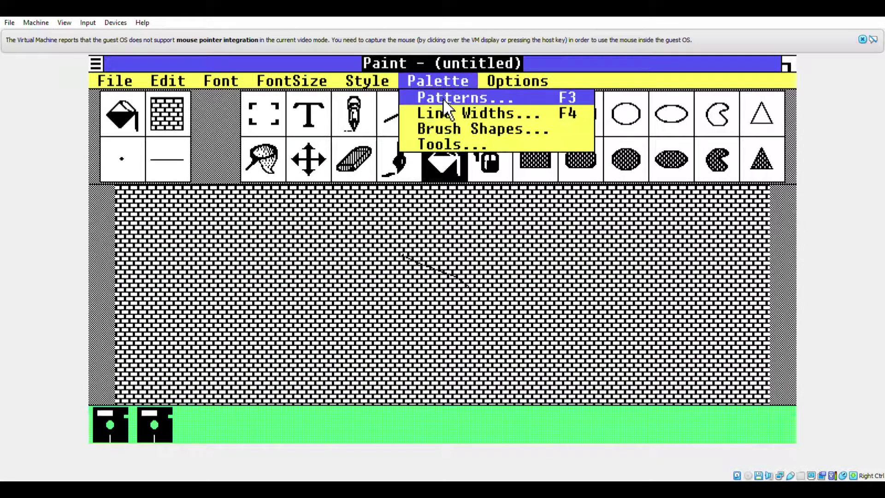
pyautogui.click(443, 98)
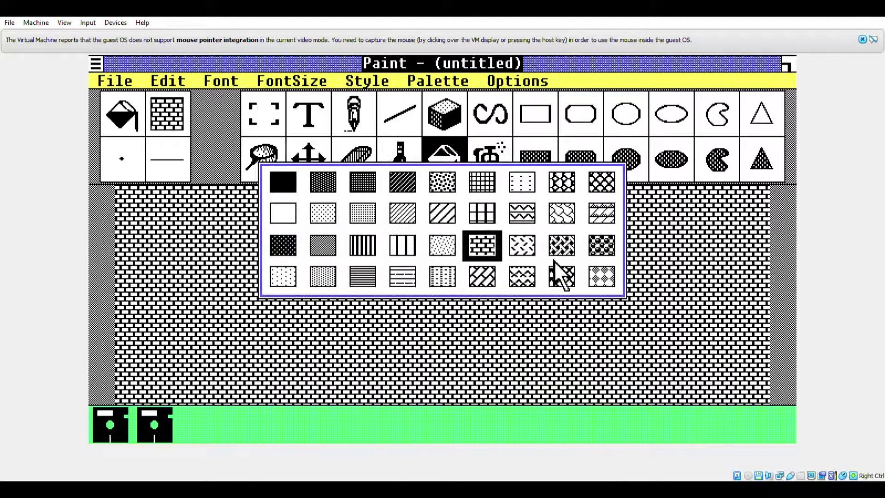
pyautogui.doubleClick(563, 181)
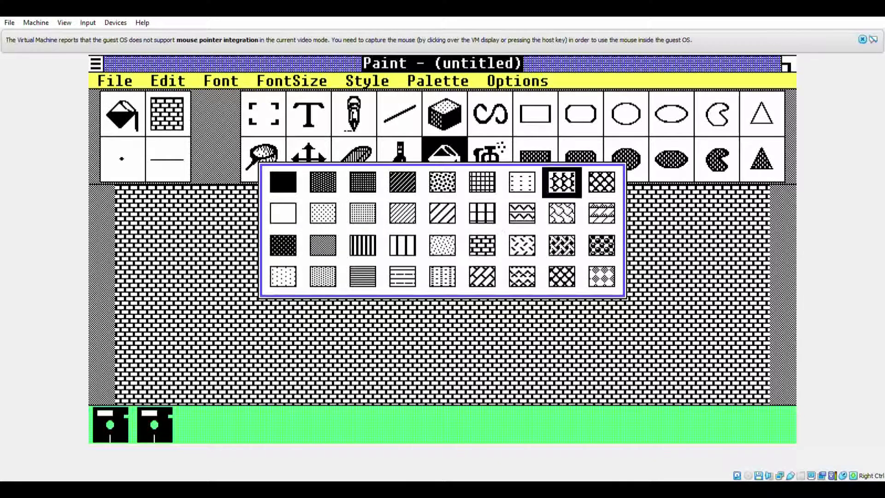
pyautogui.click(428, 275)
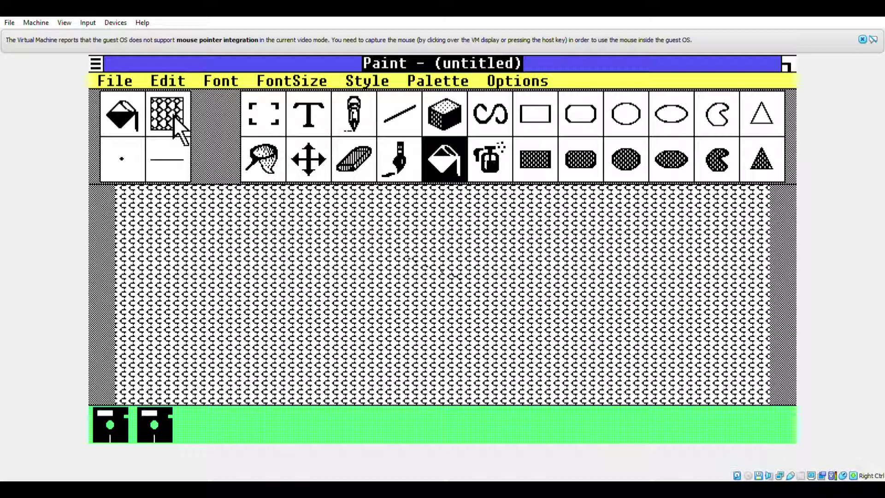
# Choose the smallest round brush shape for painting.
pyautogui.click(456, 80)
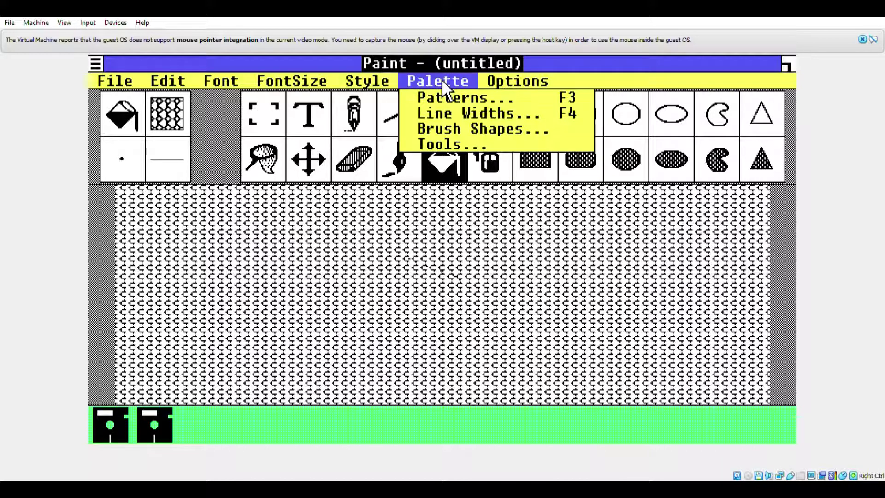
pyautogui.click(447, 129)
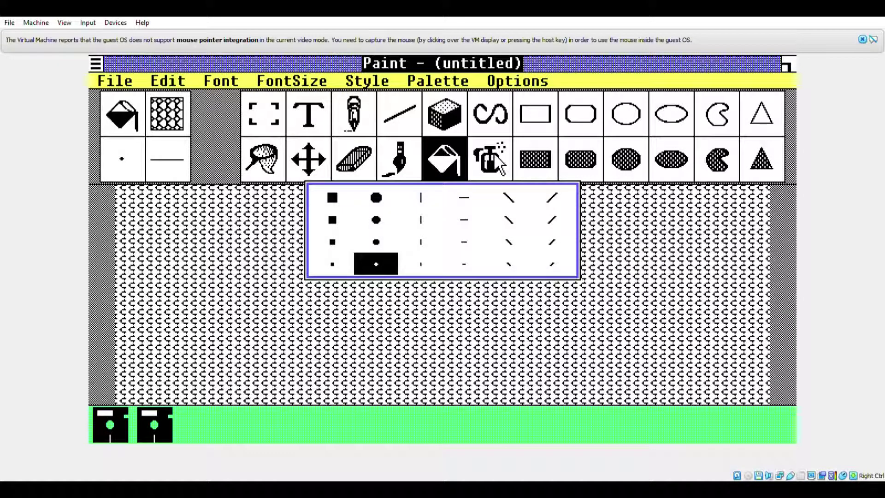
pyautogui.click(369, 263)
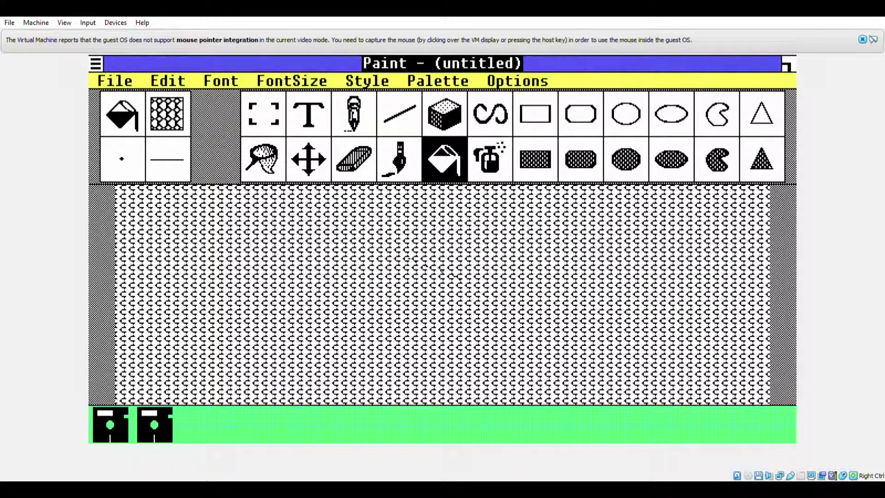
# Try the spray can over the pattern, erasing patches around the middle of the canvas and spraying inside them.
pyautogui.click(504, 174)
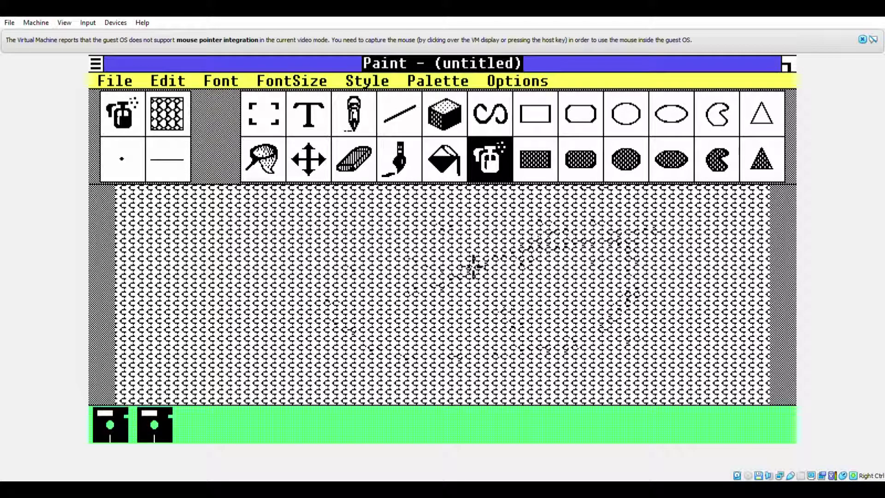
pyautogui.click(363, 173)
pyautogui.moveTo(320, 285)
pyautogui.mouseDown()
pyautogui.moveTo(313, 293)
pyautogui.moveTo(300, 259)
pyautogui.moveTo(411, 289)
pyautogui.moveTo(439, 194)
pyautogui.moveTo(392, 368)
pyautogui.moveTo(422, 265)
pyautogui.moveTo(450, 252)
pyautogui.moveTo(417, 210)
pyautogui.moveTo(417, 221)
pyautogui.moveTo(462, 194)
pyautogui.mouseUp()
pyautogui.click(490, 170)
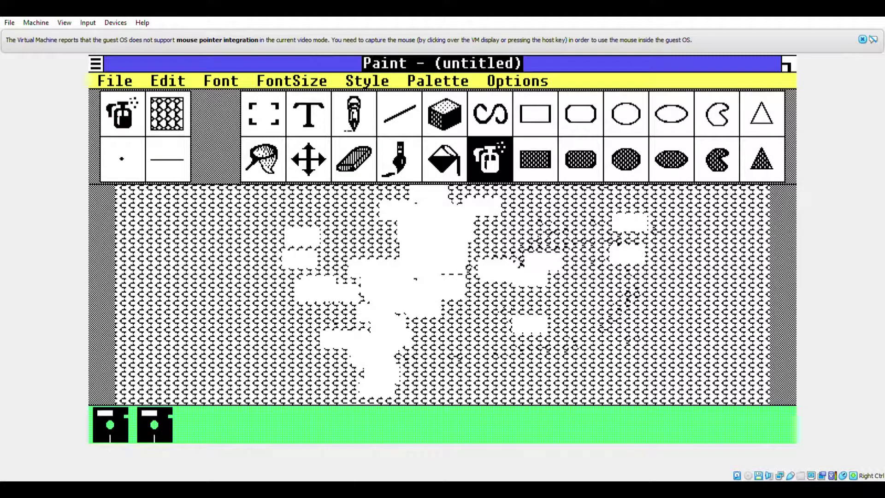
pyautogui.moveTo(394, 295); pyautogui.dragTo(414, 259)
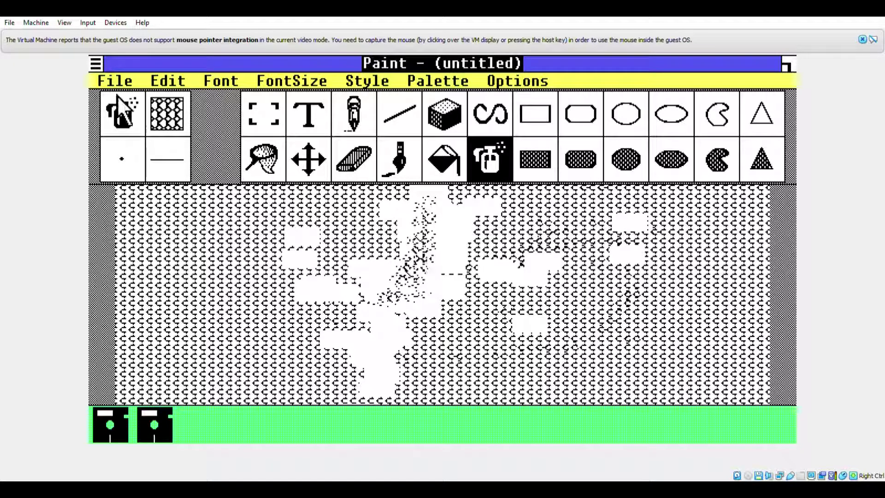
pyautogui.moveTo(112, 76); pyautogui.dragTo(123, 137)
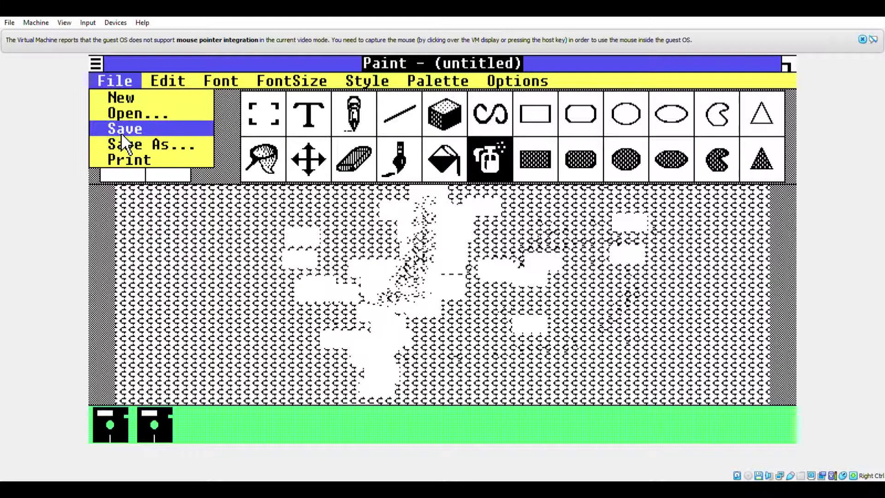
pyautogui.moveTo(141, 132); pyautogui.dragTo(140, 132)
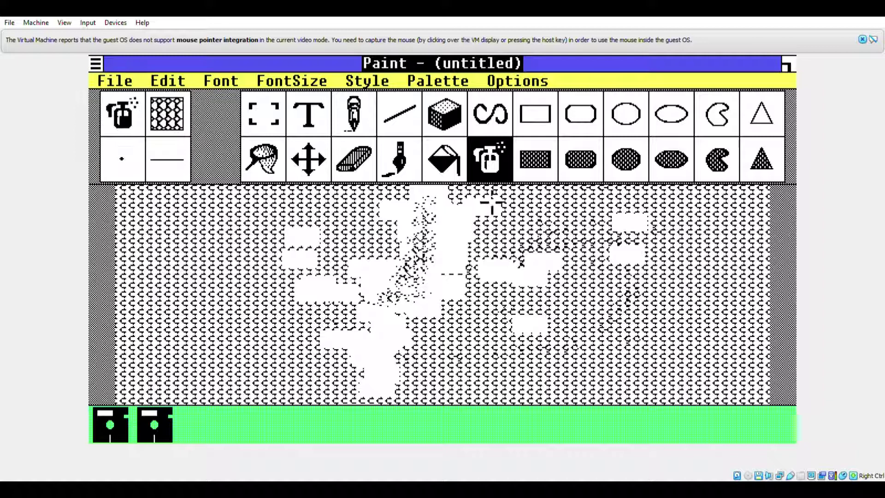
# Refill the whole canvas with the fish-scale pattern and erase the large letters "SUB" out of it.
pyautogui.click(445, 159)
pyautogui.click(282, 288)
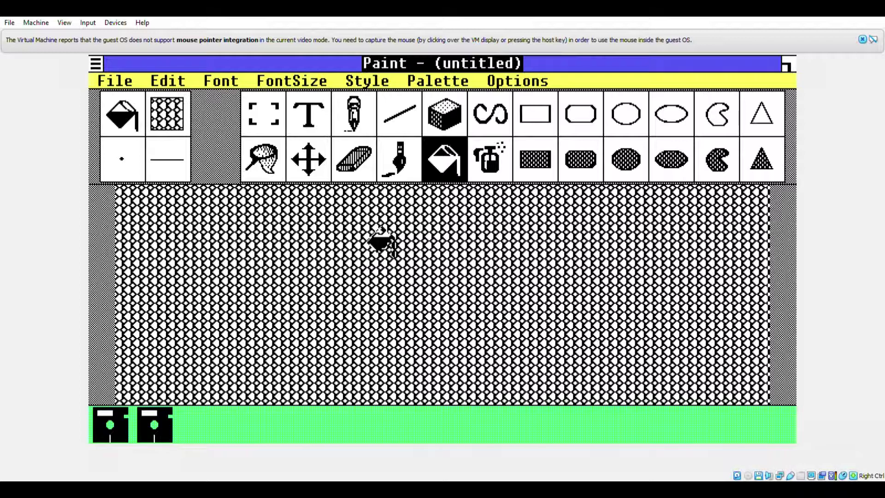
pyautogui.click(354, 159)
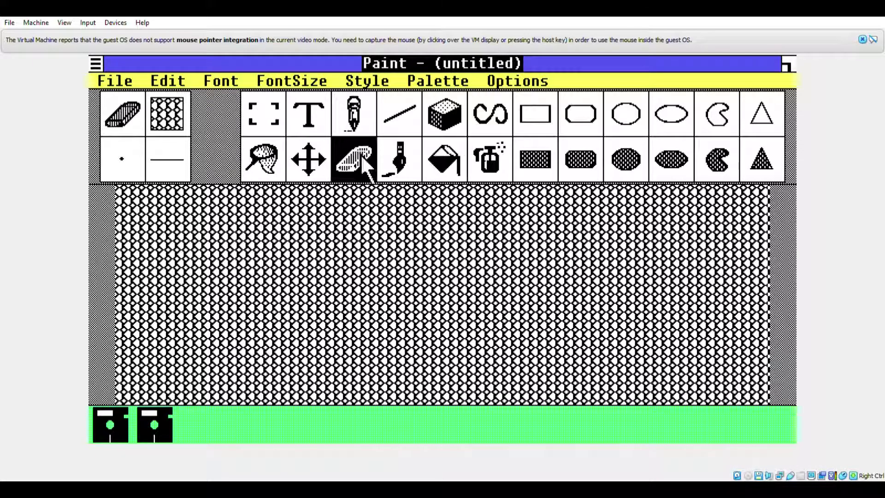
pyautogui.moveTo(304, 220)
pyautogui.mouseDown()
pyautogui.moveTo(247, 220)
pyautogui.moveTo(249, 258)
pyautogui.moveTo(299, 261)
pyautogui.moveTo(301, 286)
pyautogui.moveTo(260, 297)
pyautogui.mouseUp()
pyautogui.moveTo(368, 221)
pyautogui.mouseDown()
pyautogui.moveTo(369, 281)
pyautogui.moveTo(420, 304)
pyautogui.moveTo(449, 251)
pyautogui.moveTo(451, 214)
pyautogui.mouseUp()
pyautogui.moveTo(558, 221)
pyautogui.mouseDown()
pyautogui.moveTo(560, 320)
pyautogui.moveTo(636, 318)
pyautogui.moveTo(599, 253)
pyautogui.moveTo(578, 254)
pyautogui.mouseUp()
pyautogui.moveTo(643, 263)
pyautogui.mouseDown()
pyautogui.moveTo(650, 230)
pyautogui.moveTo(569, 194)
pyautogui.mouseUp()
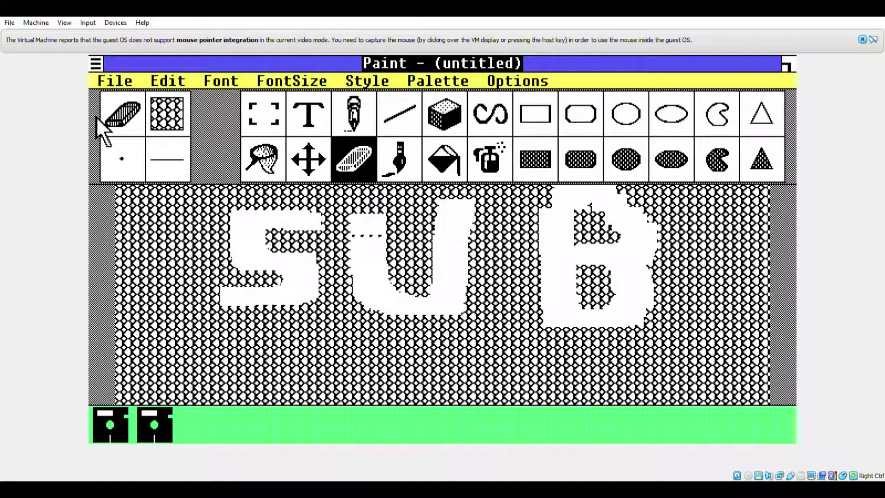
# Try to save the untitled drawing as SUB while closing Paint.
pyautogui.moveTo(97, 59)
pyautogui.mouseDown()
pyautogui.moveTo(104, 98)
pyautogui.moveTo(121, 66)
pyautogui.moveTo(141, 56)
pyautogui.moveTo(118, 73)
pyautogui.moveTo(123, 143)
pyautogui.mouseUp()
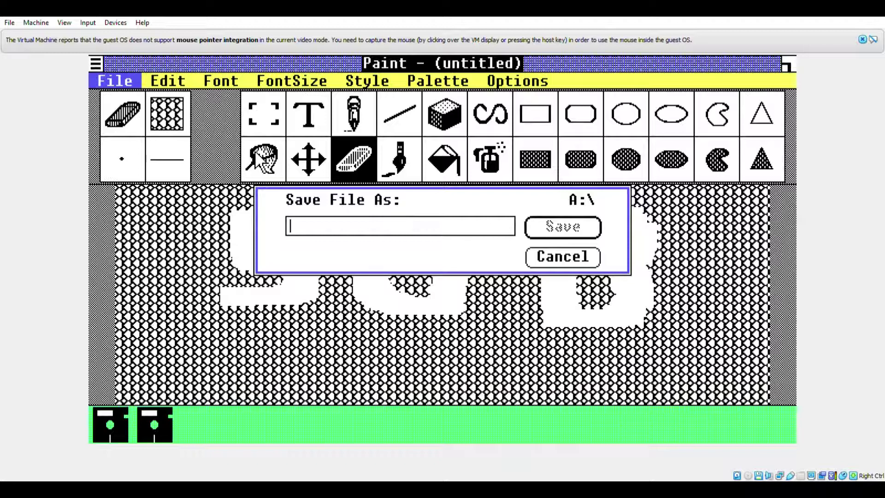
pyautogui.write('SUB')
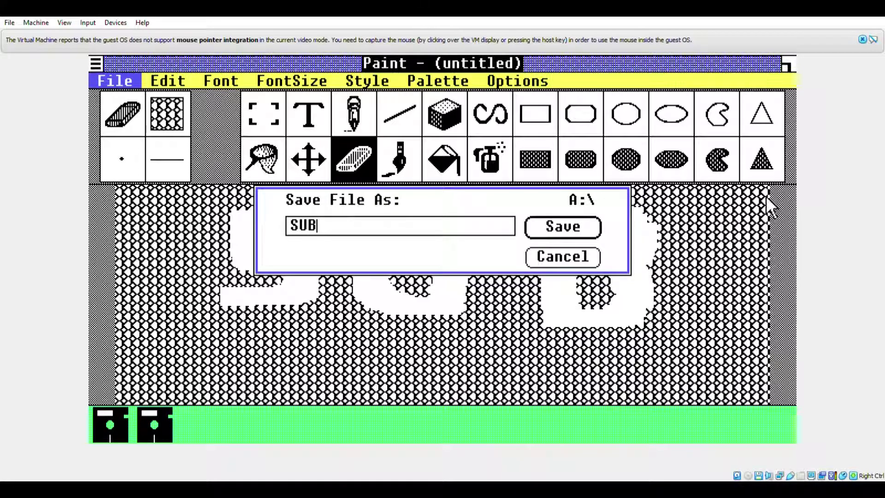
pyautogui.click(586, 235)
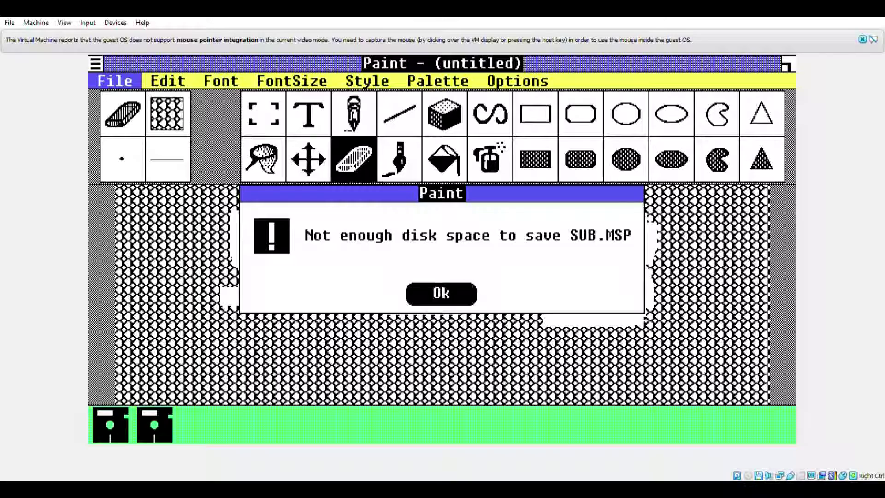
pyautogui.press('Return')
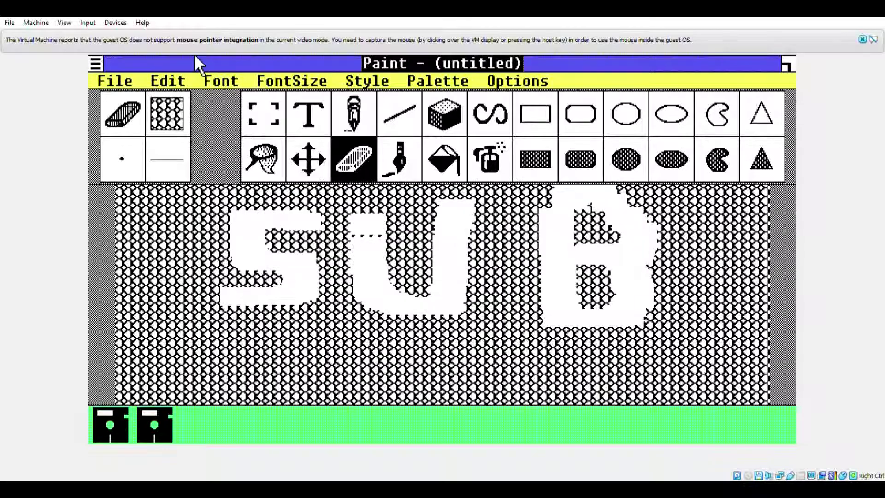
# Close Paint without saving the drawing and reopen the MS-DOS Executive.
pyautogui.click(95, 60)
pyautogui.click(115, 146)
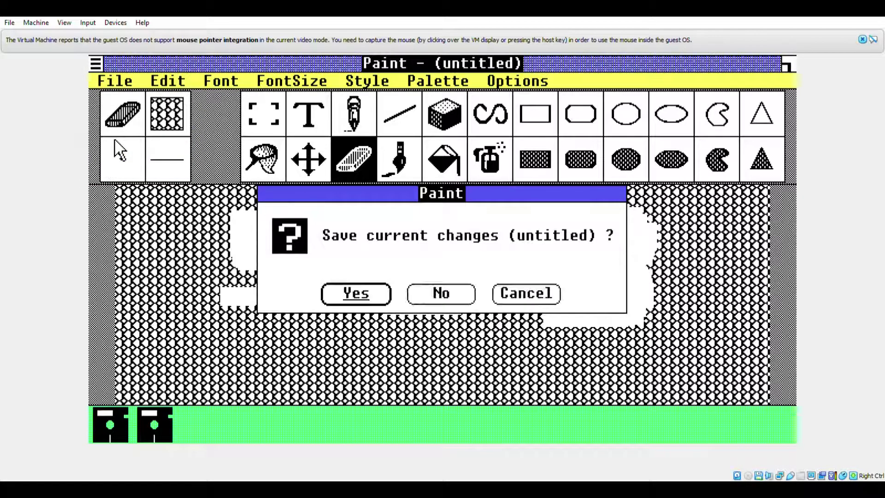
pyautogui.click(462, 291)
pyautogui.doubleClick(93, 439)
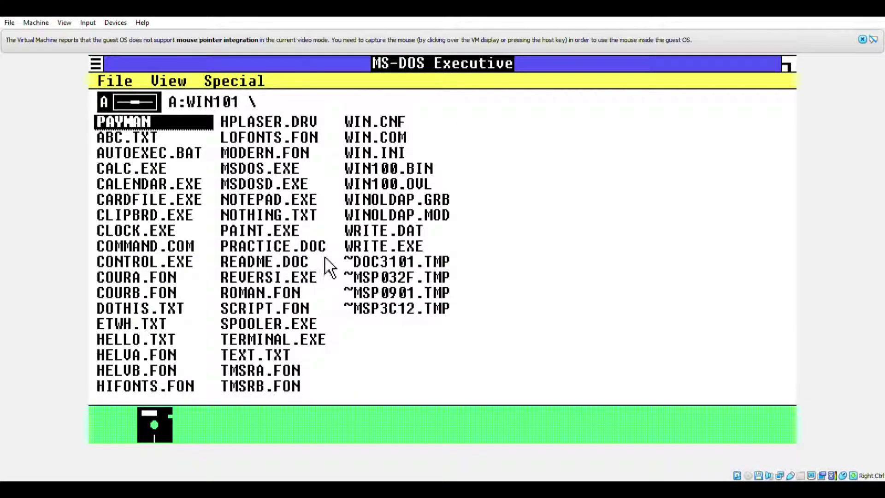
# Start Reversi and play two moves, one directly below the central discs and one diagonally above them.
pyautogui.doubleClick(302, 278)
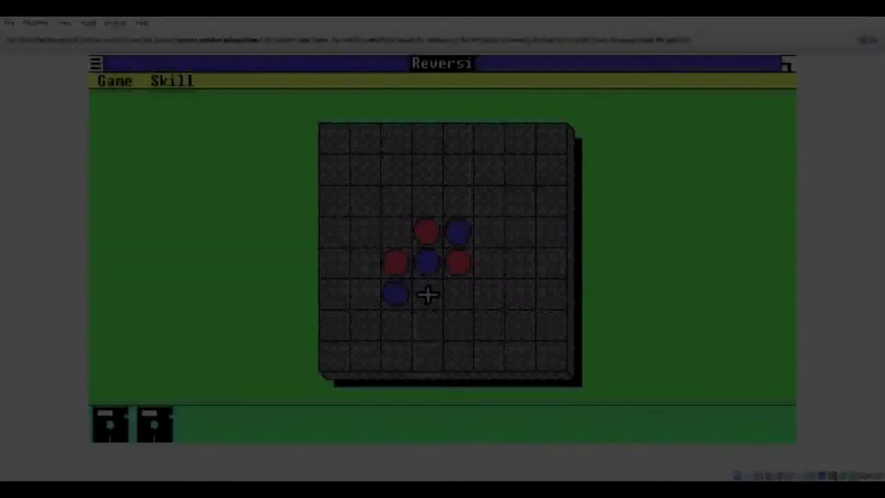
pyautogui.click(427, 295)
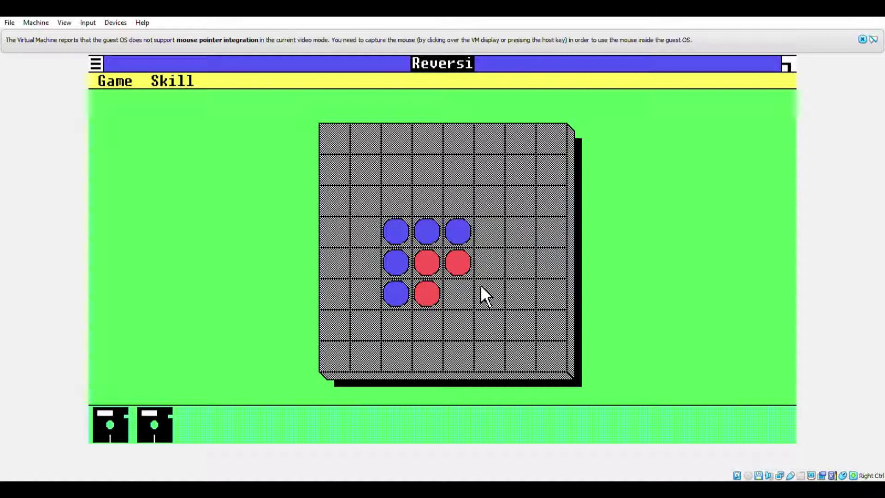
pyautogui.click(480, 200)
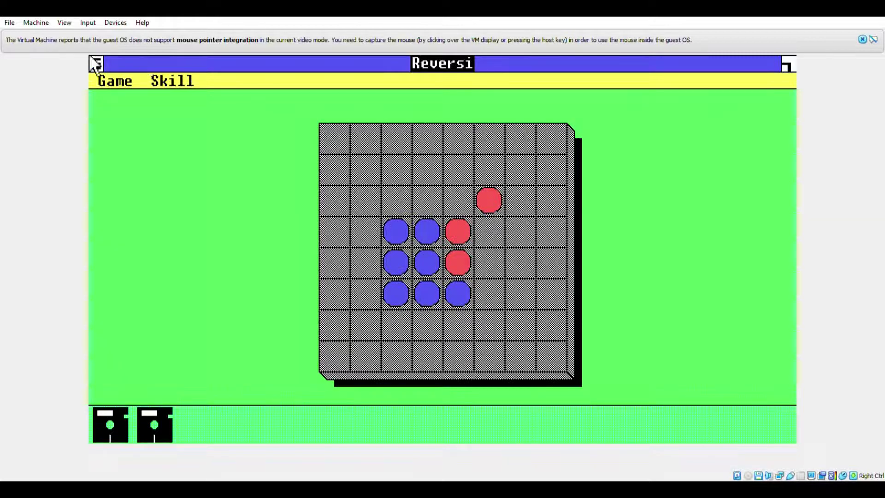
# Close the Reversi game and reopen the MS-DOS Executive.
pyautogui.click(96, 64)
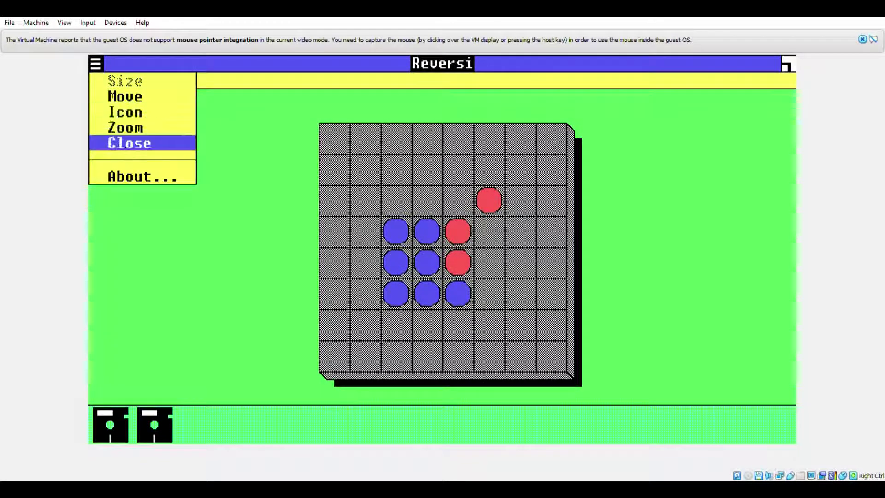
pyautogui.click(129, 143)
pyautogui.doubleClick(113, 435)
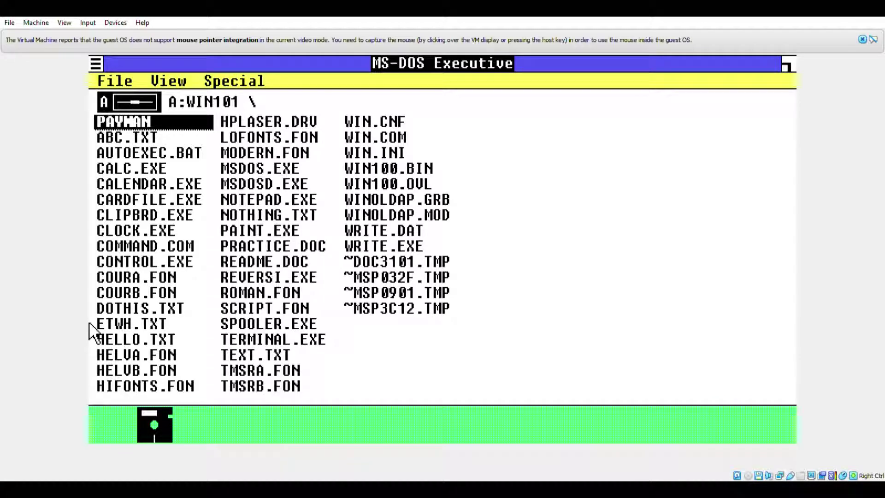
# Open the Control Panel and raise the cursor blink rate close to the fast end.
pyautogui.doubleClick(145, 262)
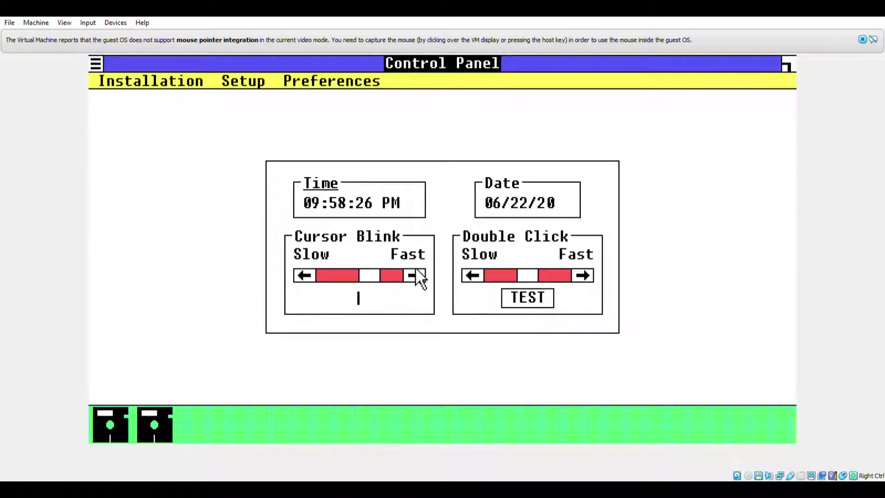
pyautogui.moveTo(370, 275); pyautogui.dragTo(389, 278)
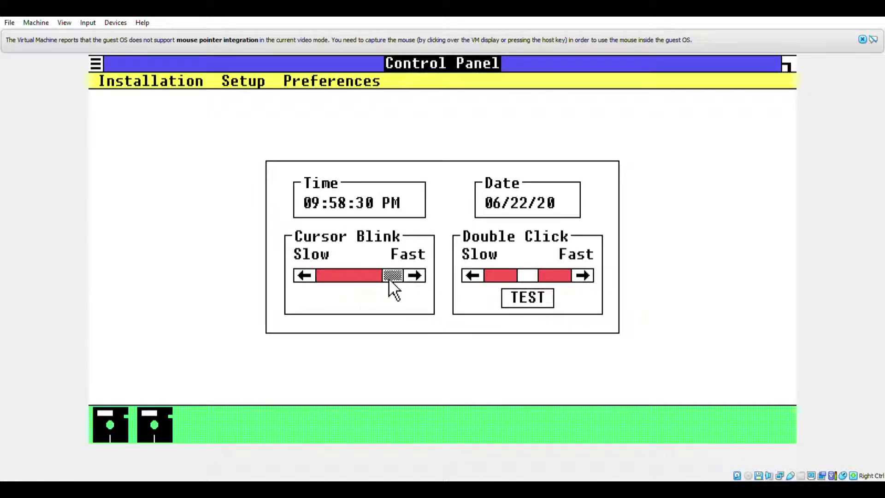
# Test a double-click speed near the fast end, set it to the slowest rate, and test it again.
pyautogui.moveTo(524, 273); pyautogui.dragTo(549, 277)
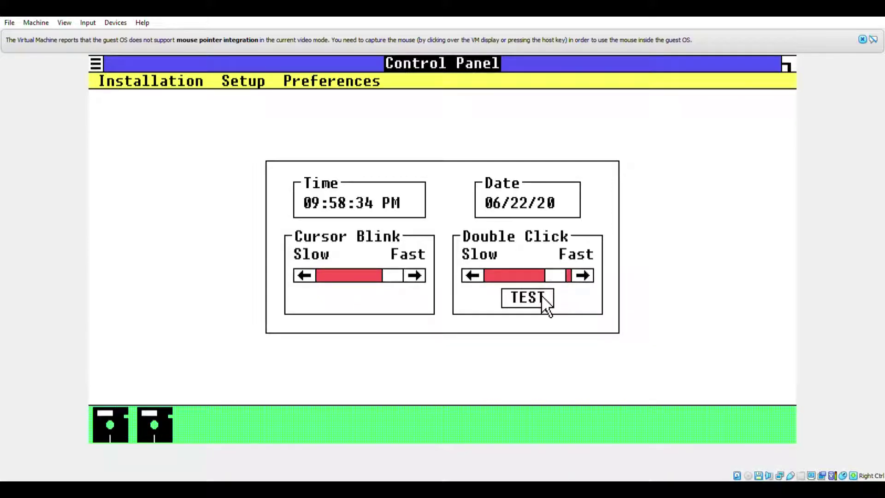
pyautogui.doubleClick(542, 296)
pyautogui.doubleClick(542, 296)
pyautogui.doubleClick(510, 298)
pyautogui.doubleClick(510, 297)
pyautogui.moveTo(555, 275); pyautogui.dragTo(458, 278)
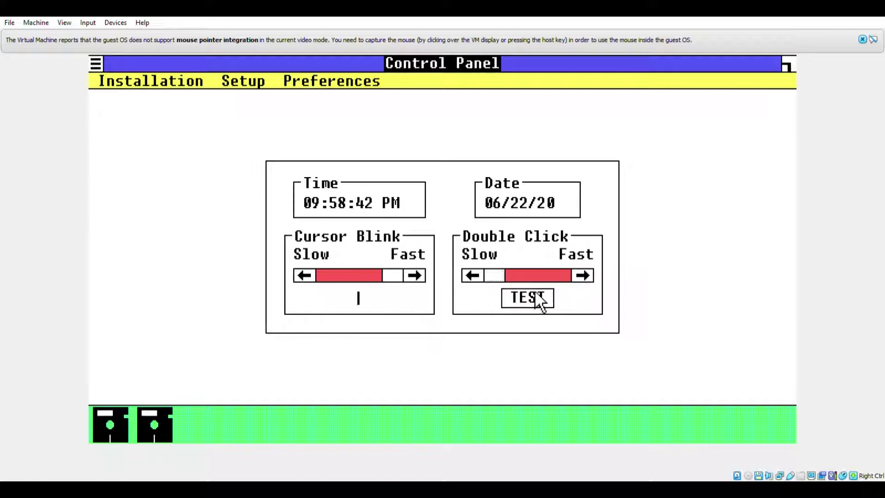
pyautogui.doubleClick(535, 295)
# Close the Control Panel and the extra MS-DOS Executive, and end the Windows session.
pyautogui.moveTo(91, 59); pyautogui.dragTo(101, 138)
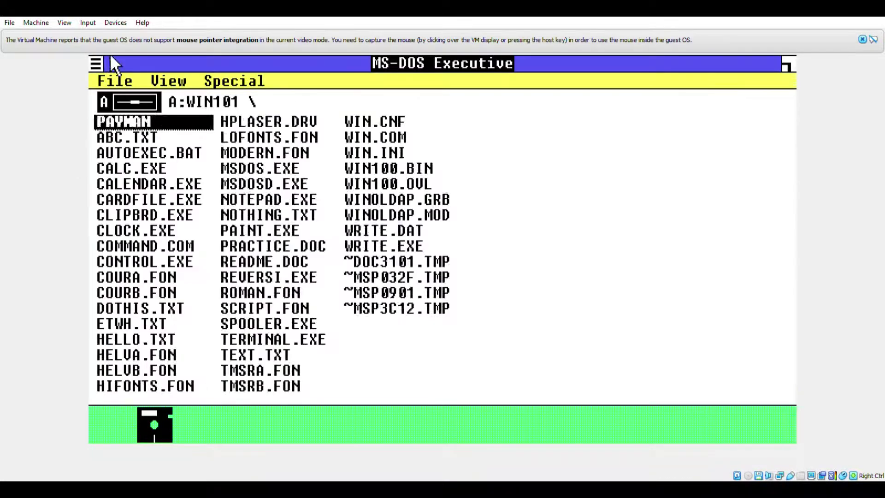
pyautogui.moveTo(102, 57); pyautogui.dragTo(140, 139)
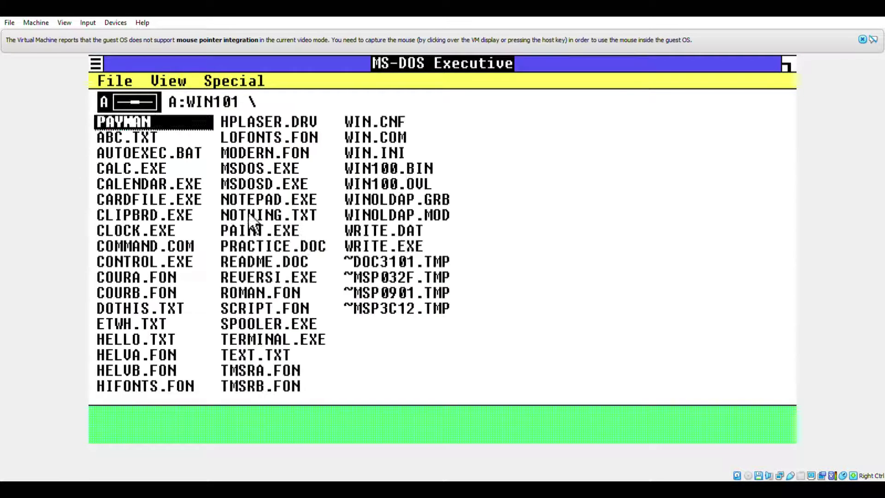
pyautogui.moveTo(95, 64); pyautogui.dragTo(119, 140)
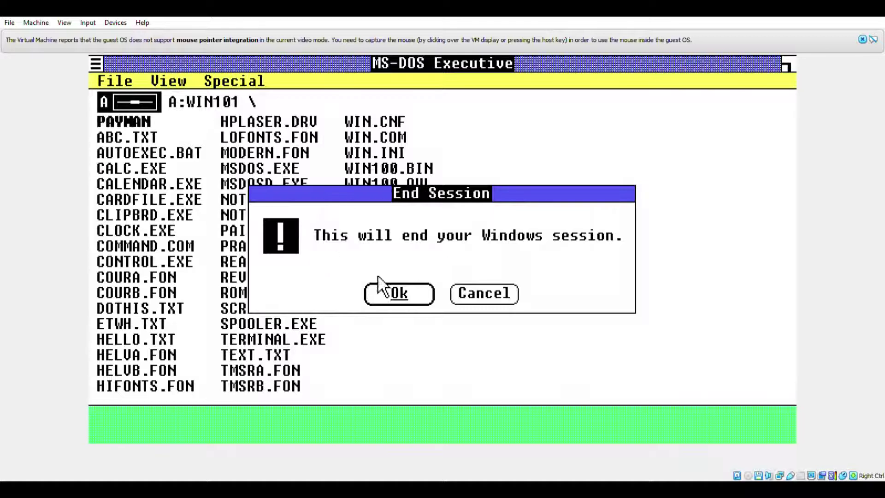
pyautogui.click(382, 287)
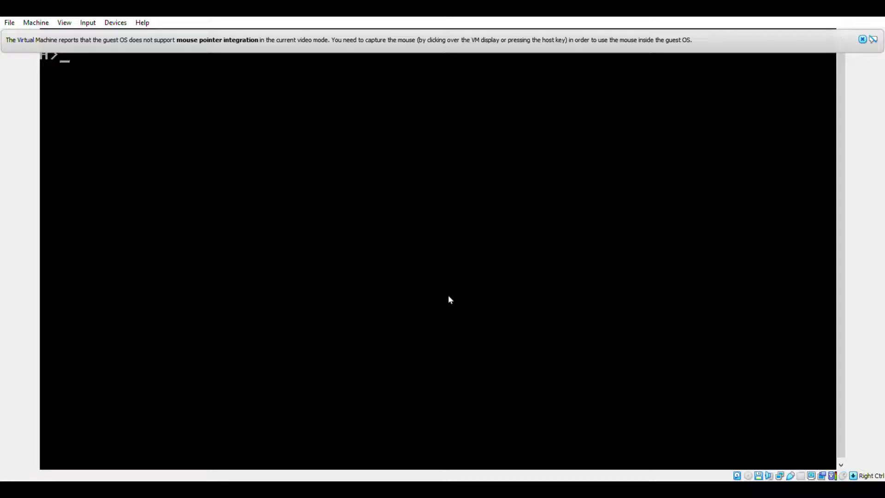
# Dismiss the mouse-integration notice and submit "When I say subscribe again and again, people say:" at the DOS prompt.
pyautogui.click(862, 40)
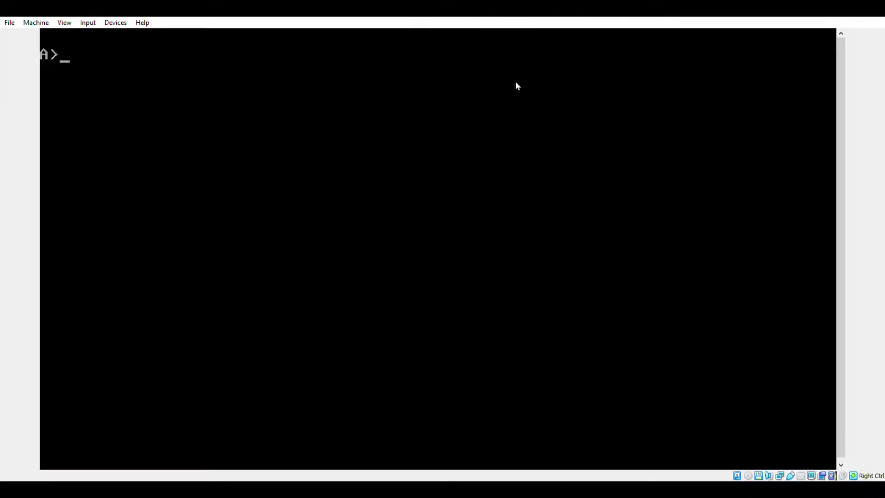
pyautogui.click(411, 308)
pyautogui.write('When I sa')
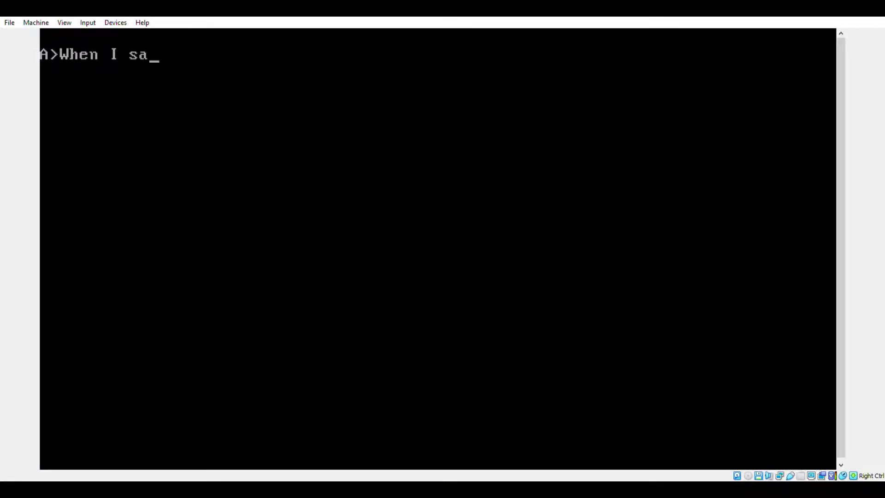
pyautogui.write('y subscri')
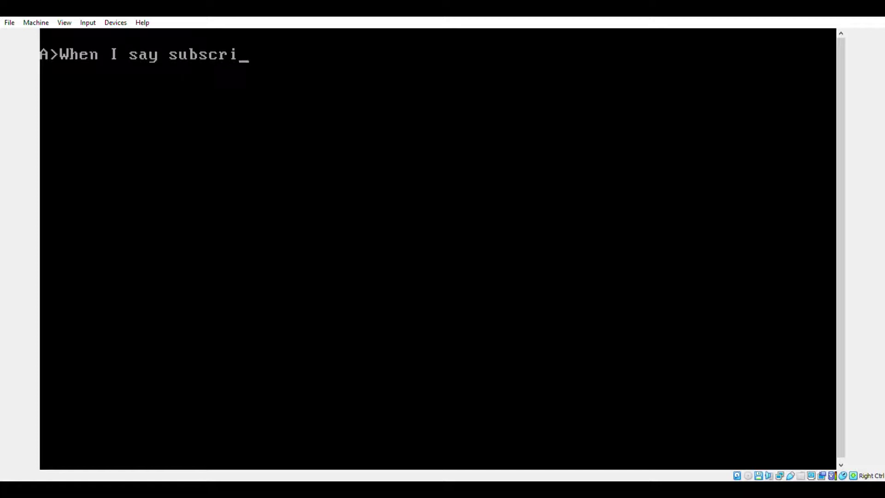
pyautogui.write('be again ')
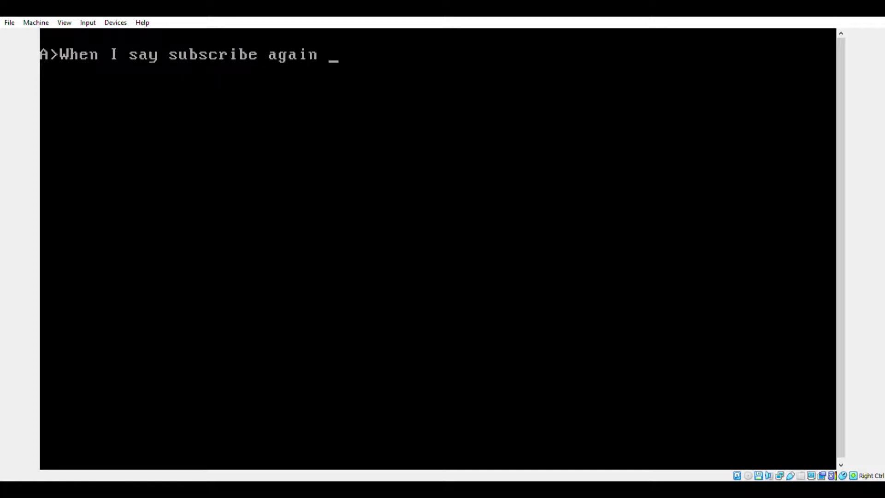
pyautogui.write('and again')
pyautogui.write(', peop')
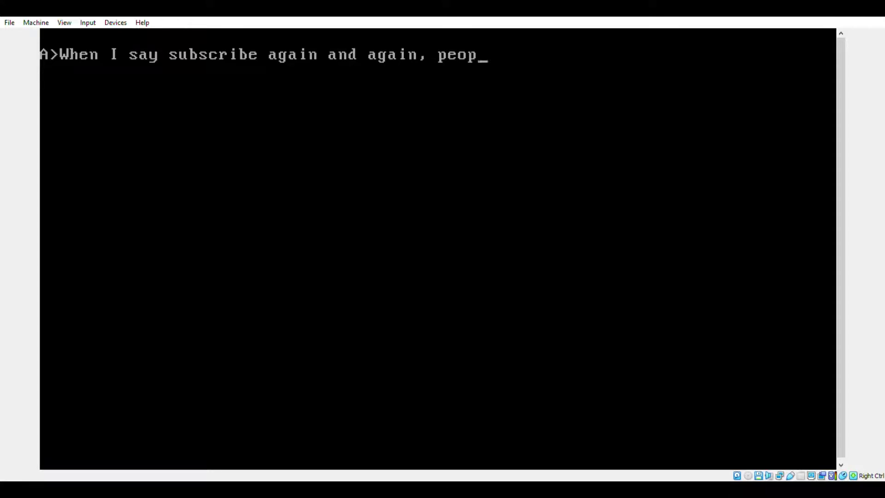
pyautogui.write('le say')
pyautogui.press('Return')
# Submit "LOL" and "Hey stop man!" as two separate lines at the DOS prompt.
pyautogui.write('LOL')
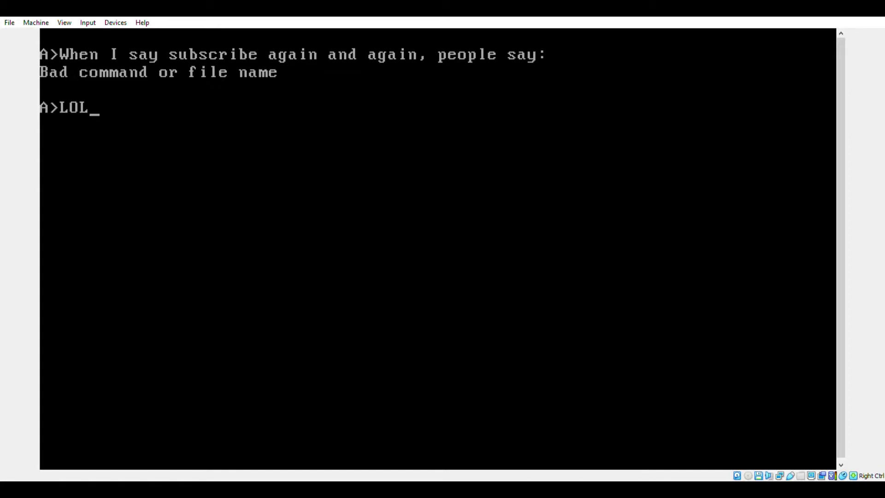
pyautogui.press('Return')
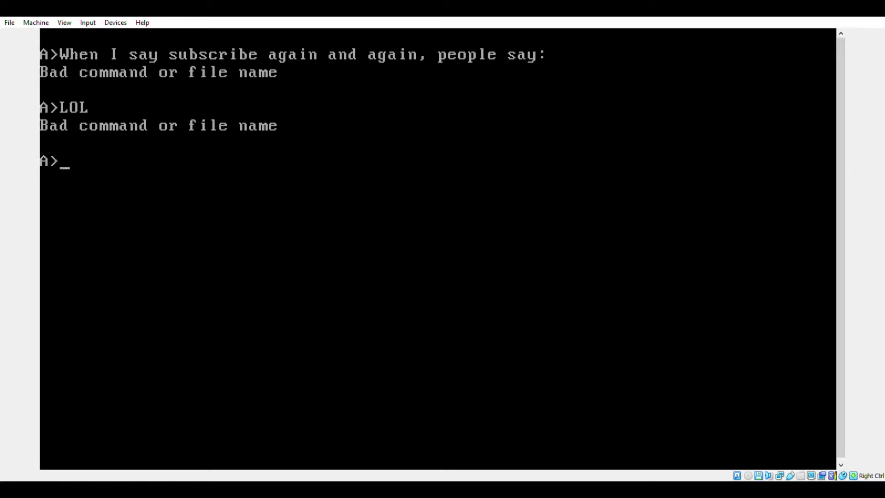
pyautogui.write('Het')
pyautogui.press('BackSpace')
pyautogui.write('y stop')
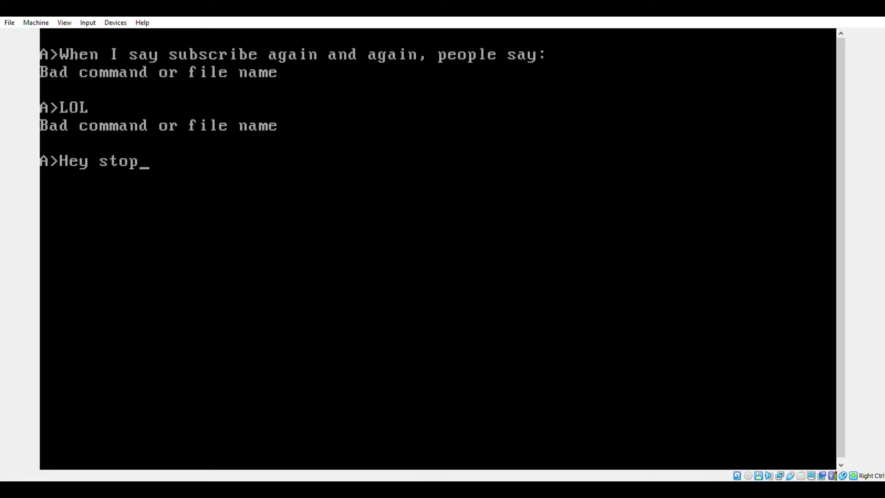
pyautogui.write(' man!')
pyautogui.press('Return')
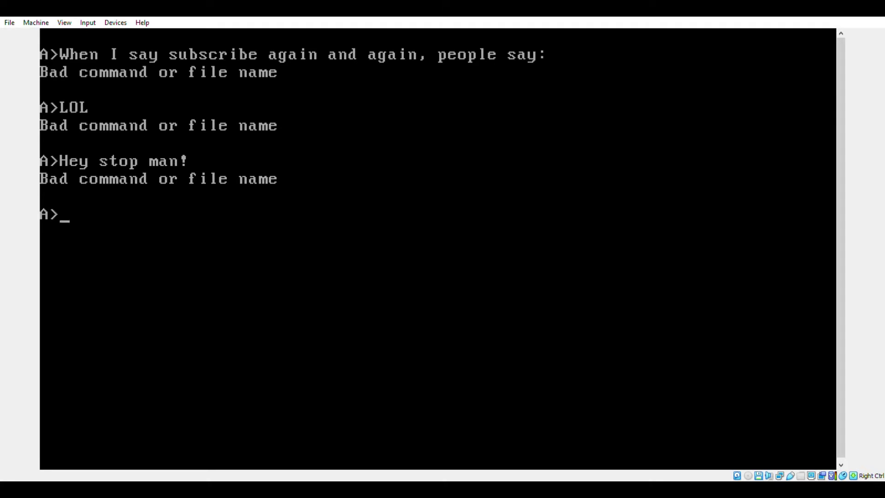